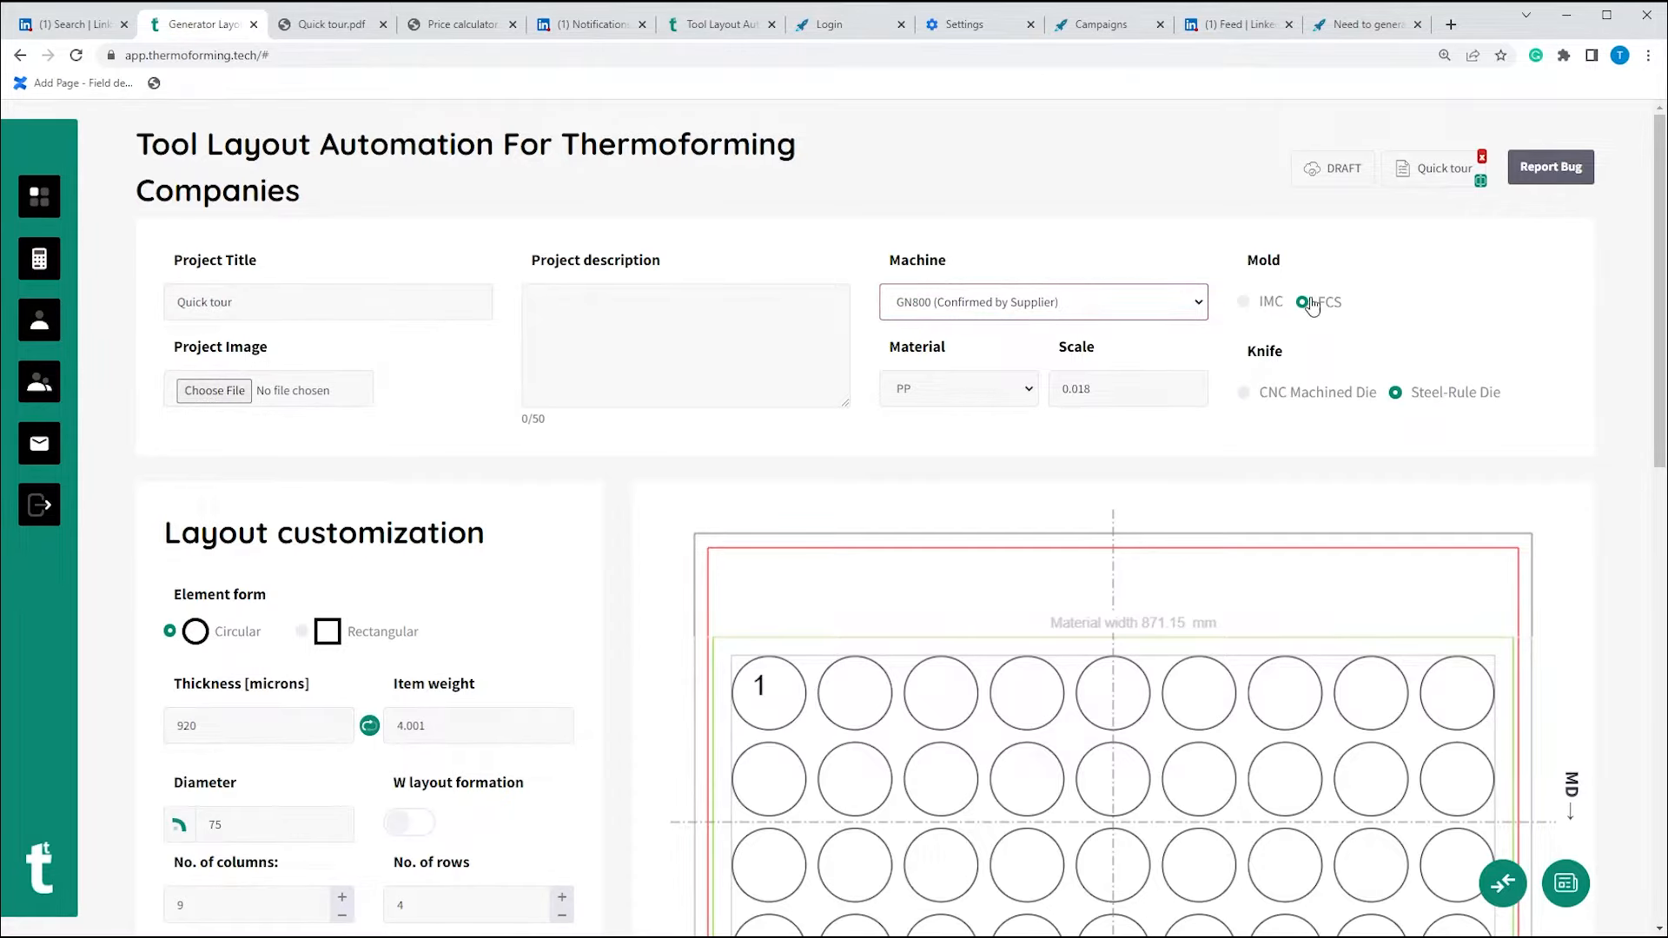
Try the rectangular element form for the layout and return it to circular
left_click(905, 393)
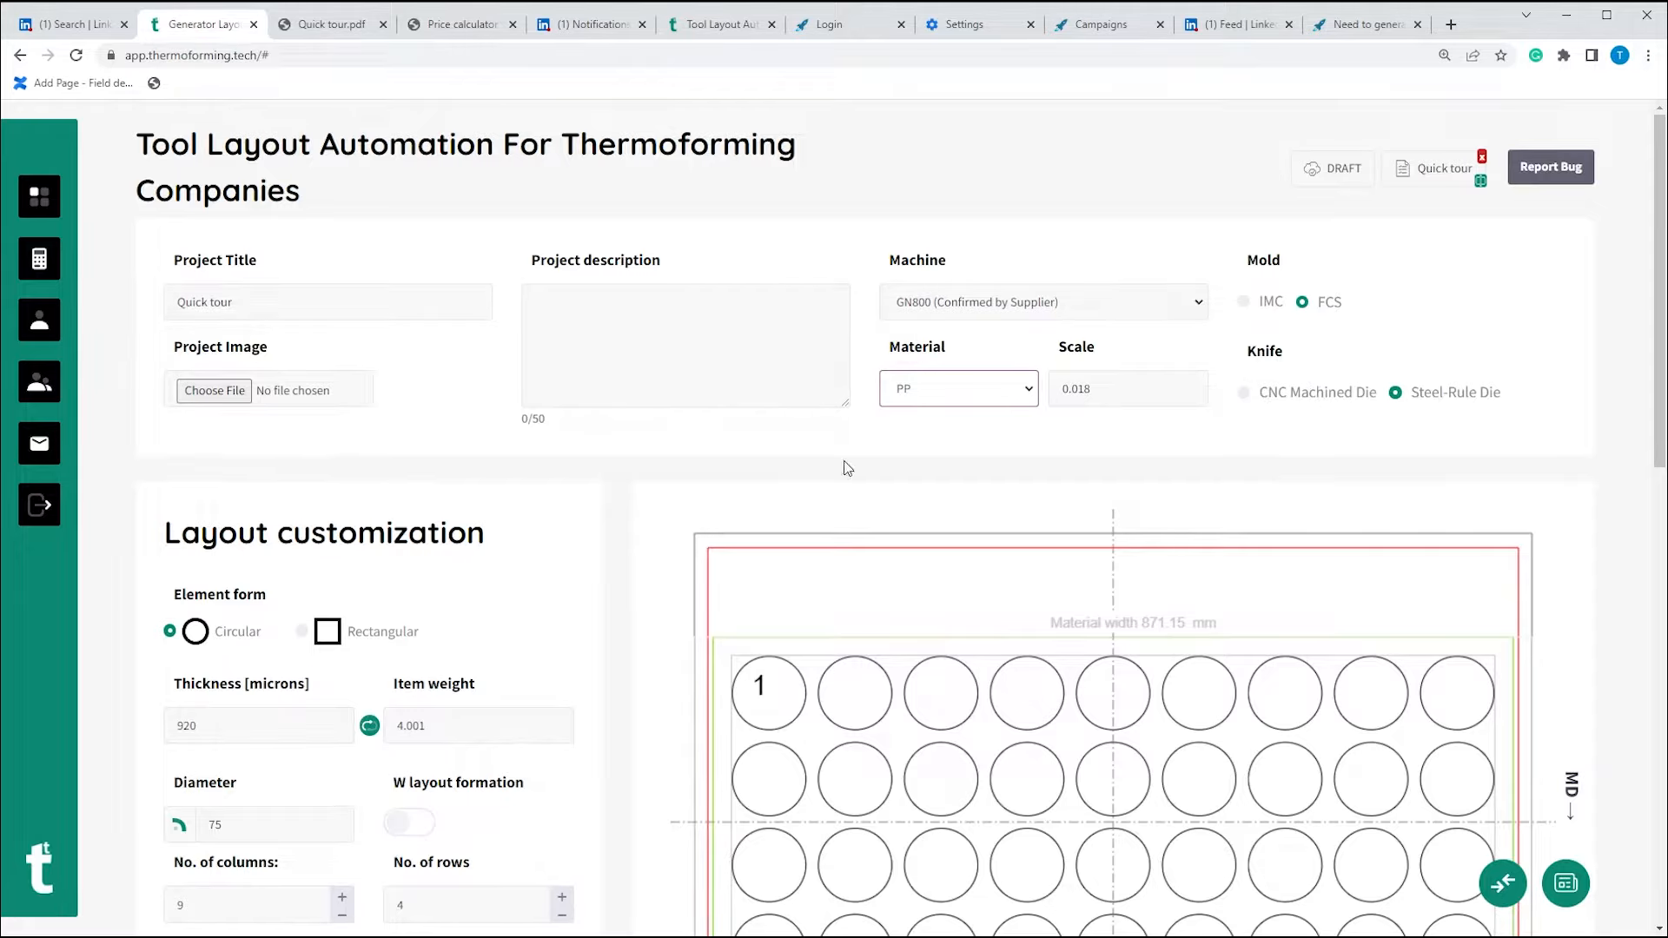
scroll(451, 506, "down", 1)
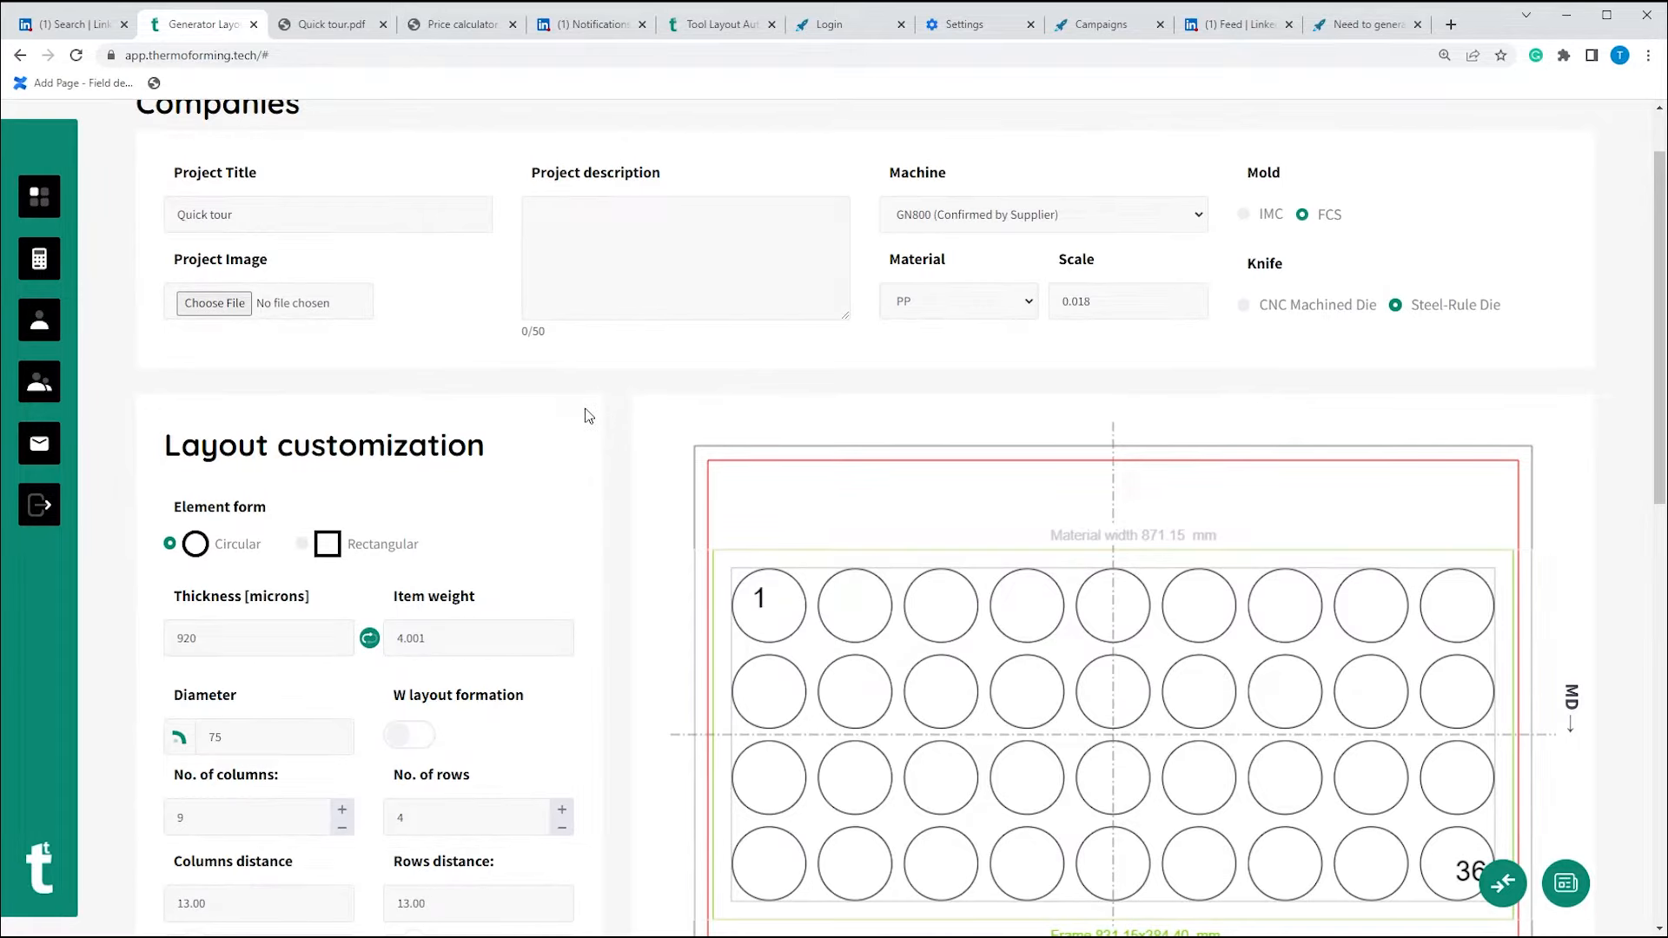
scroll(570, 398, "down", 3)
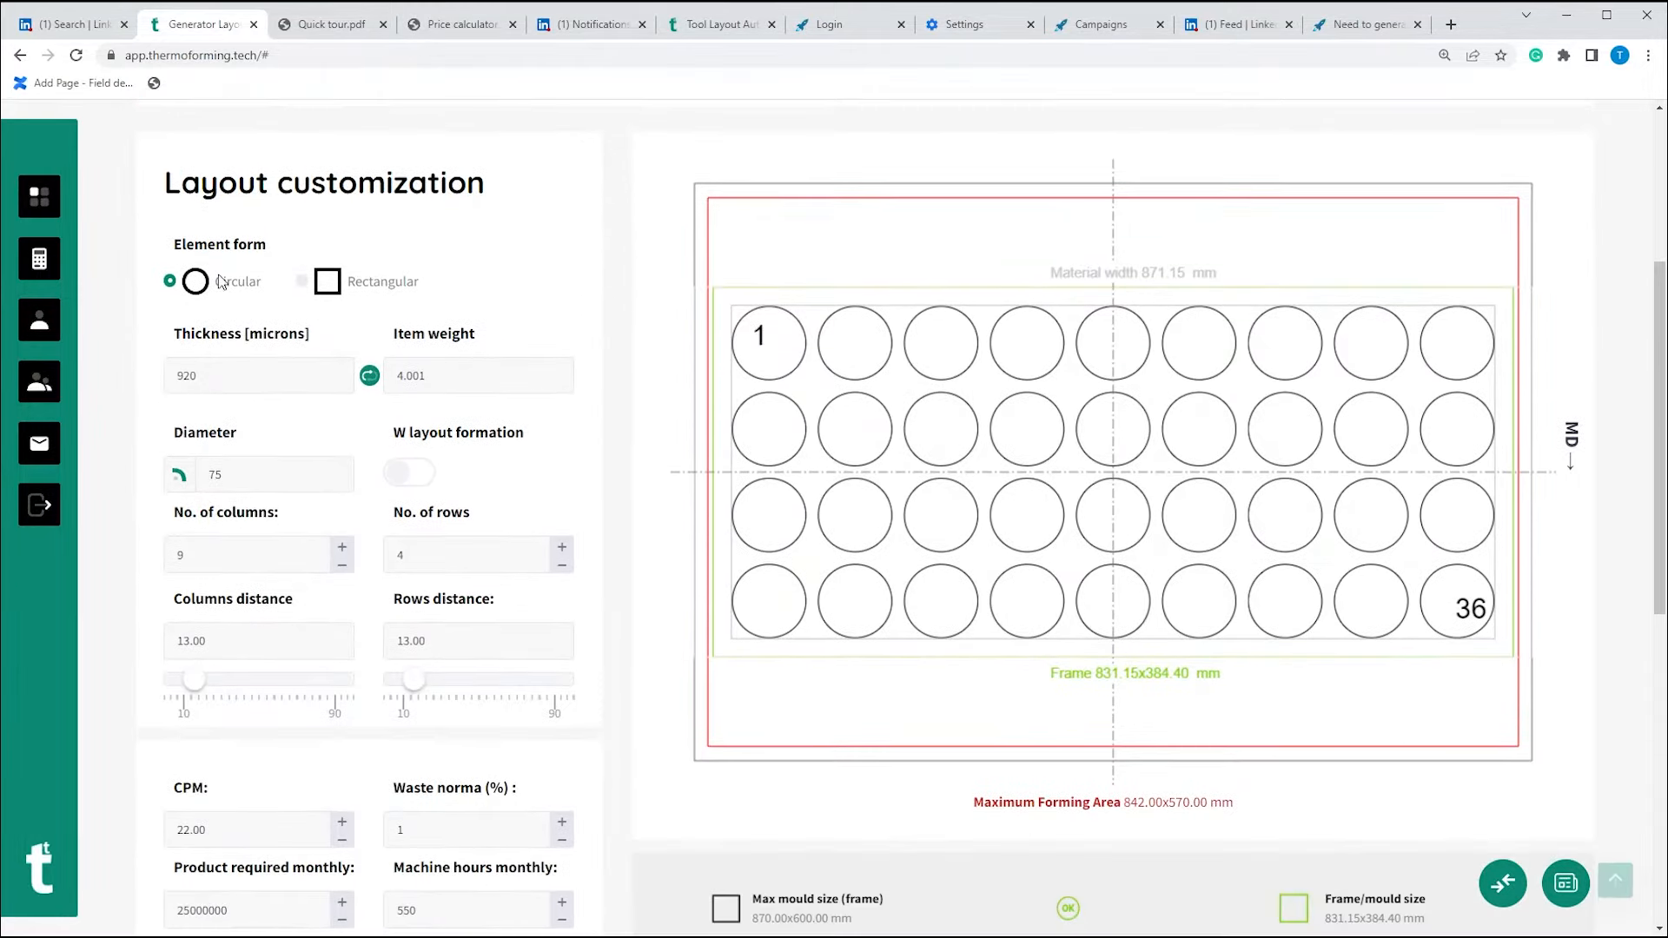
left_click(302, 280)
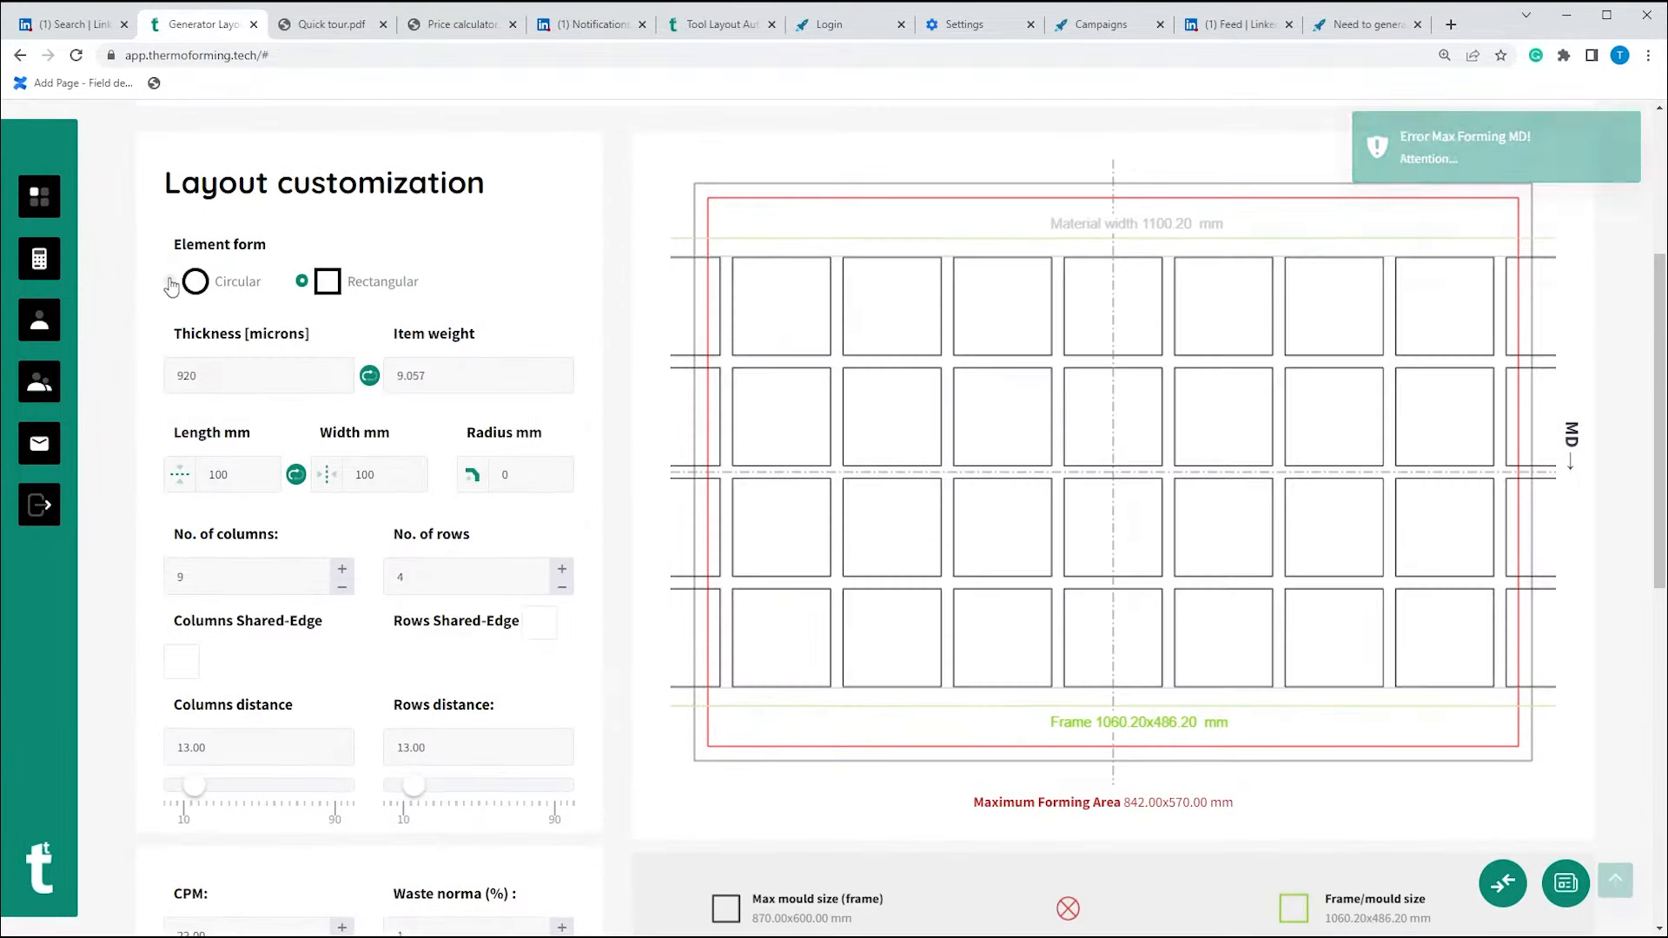
left_click(170, 283)
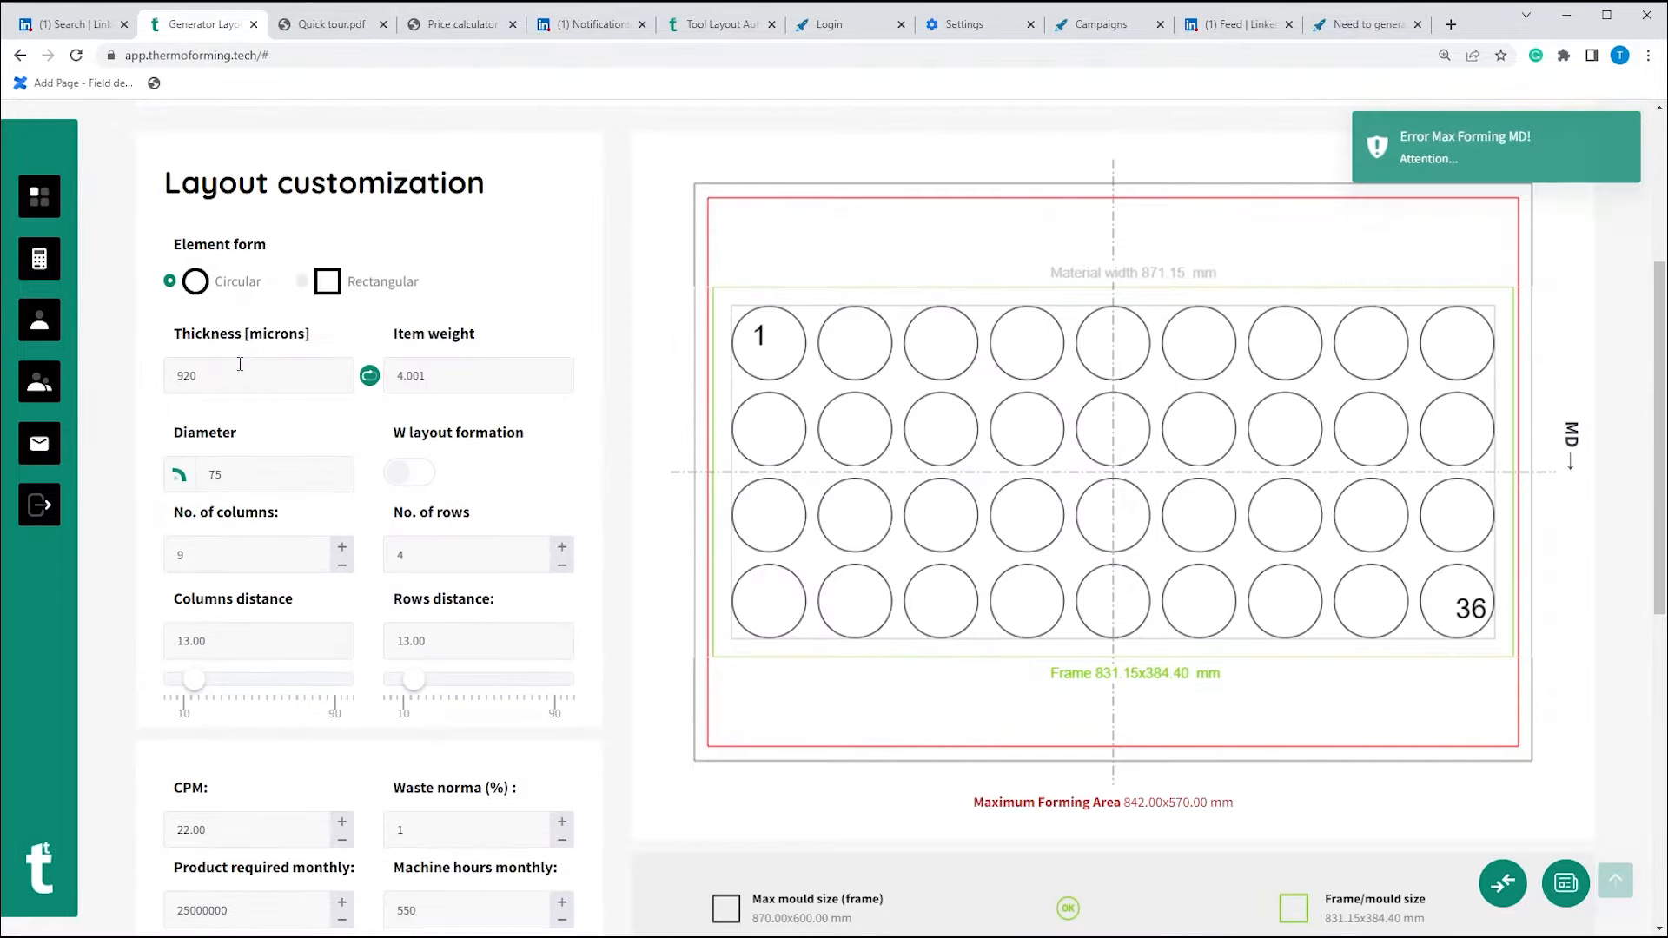
Set the element thickness to 800 microns
double_click(239, 379)
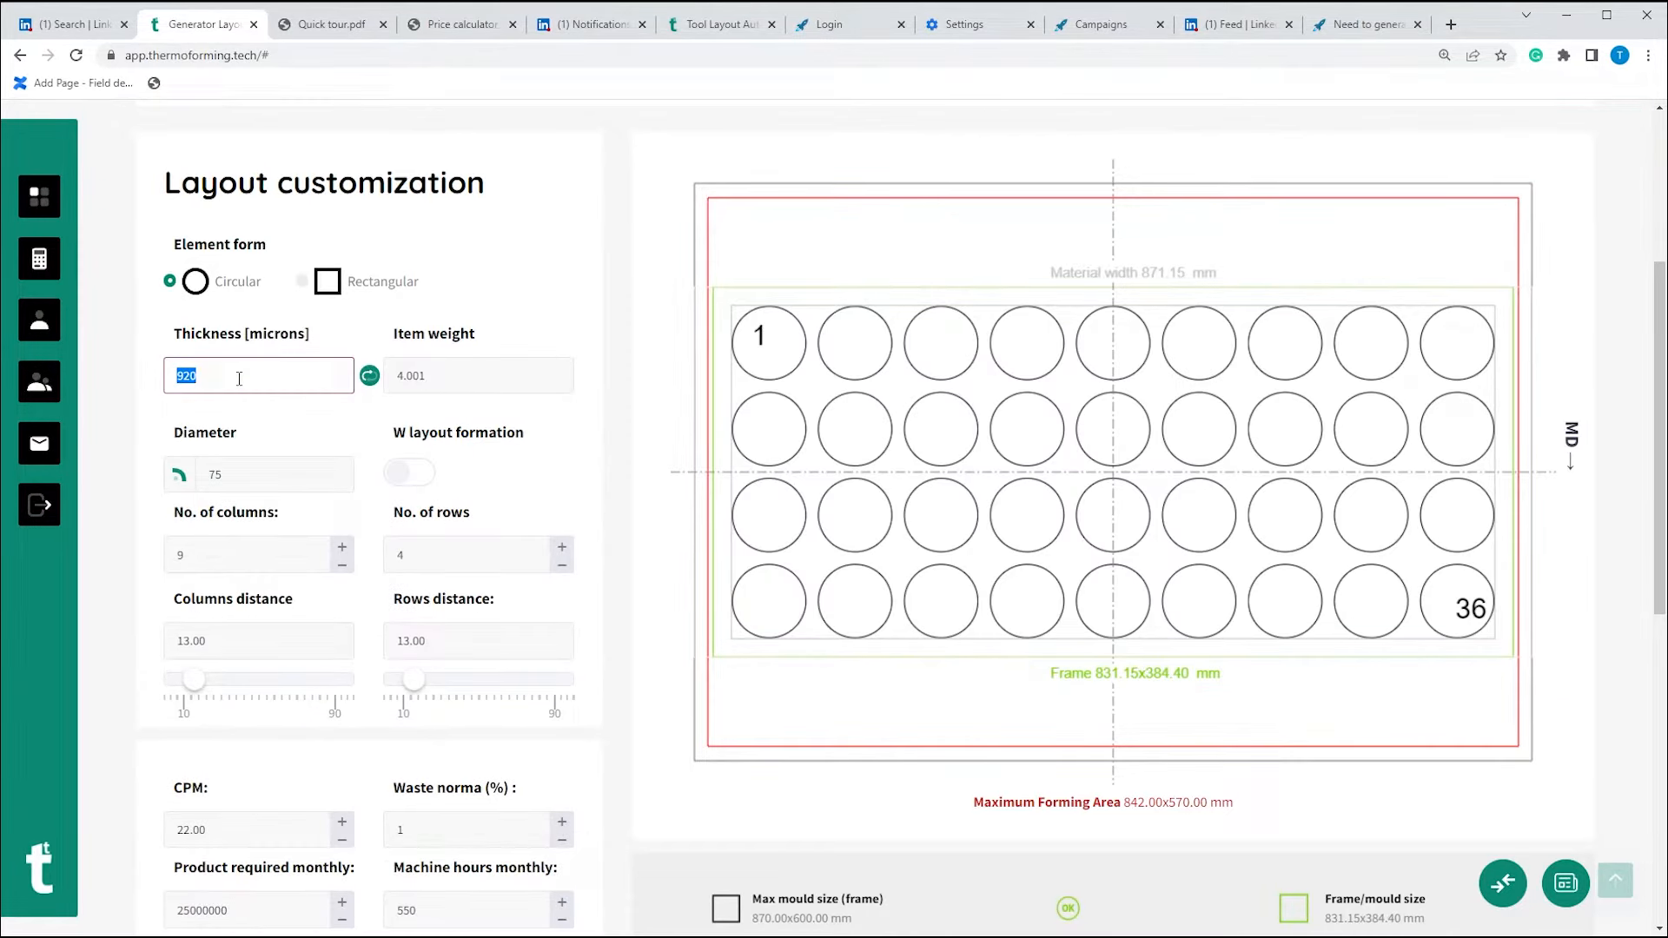
type("800")
left_click(536, 310)
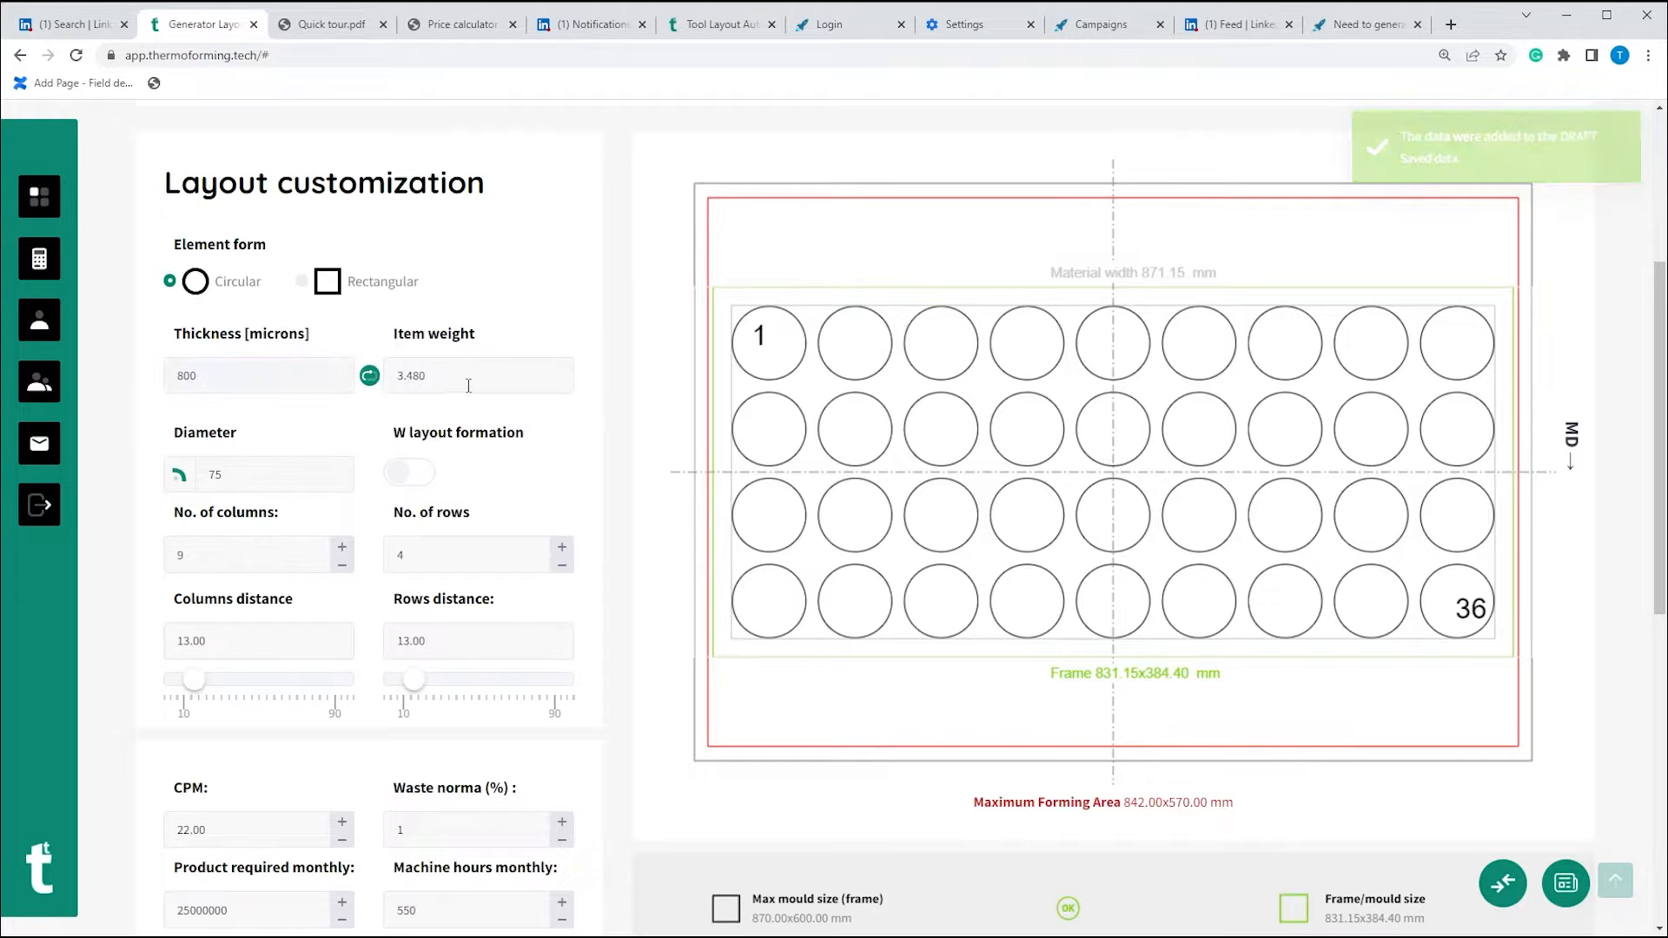
Make the item weight drive the thickness, trying a weight of 4 before setting it to 2
left_click(369, 376)
type("4")
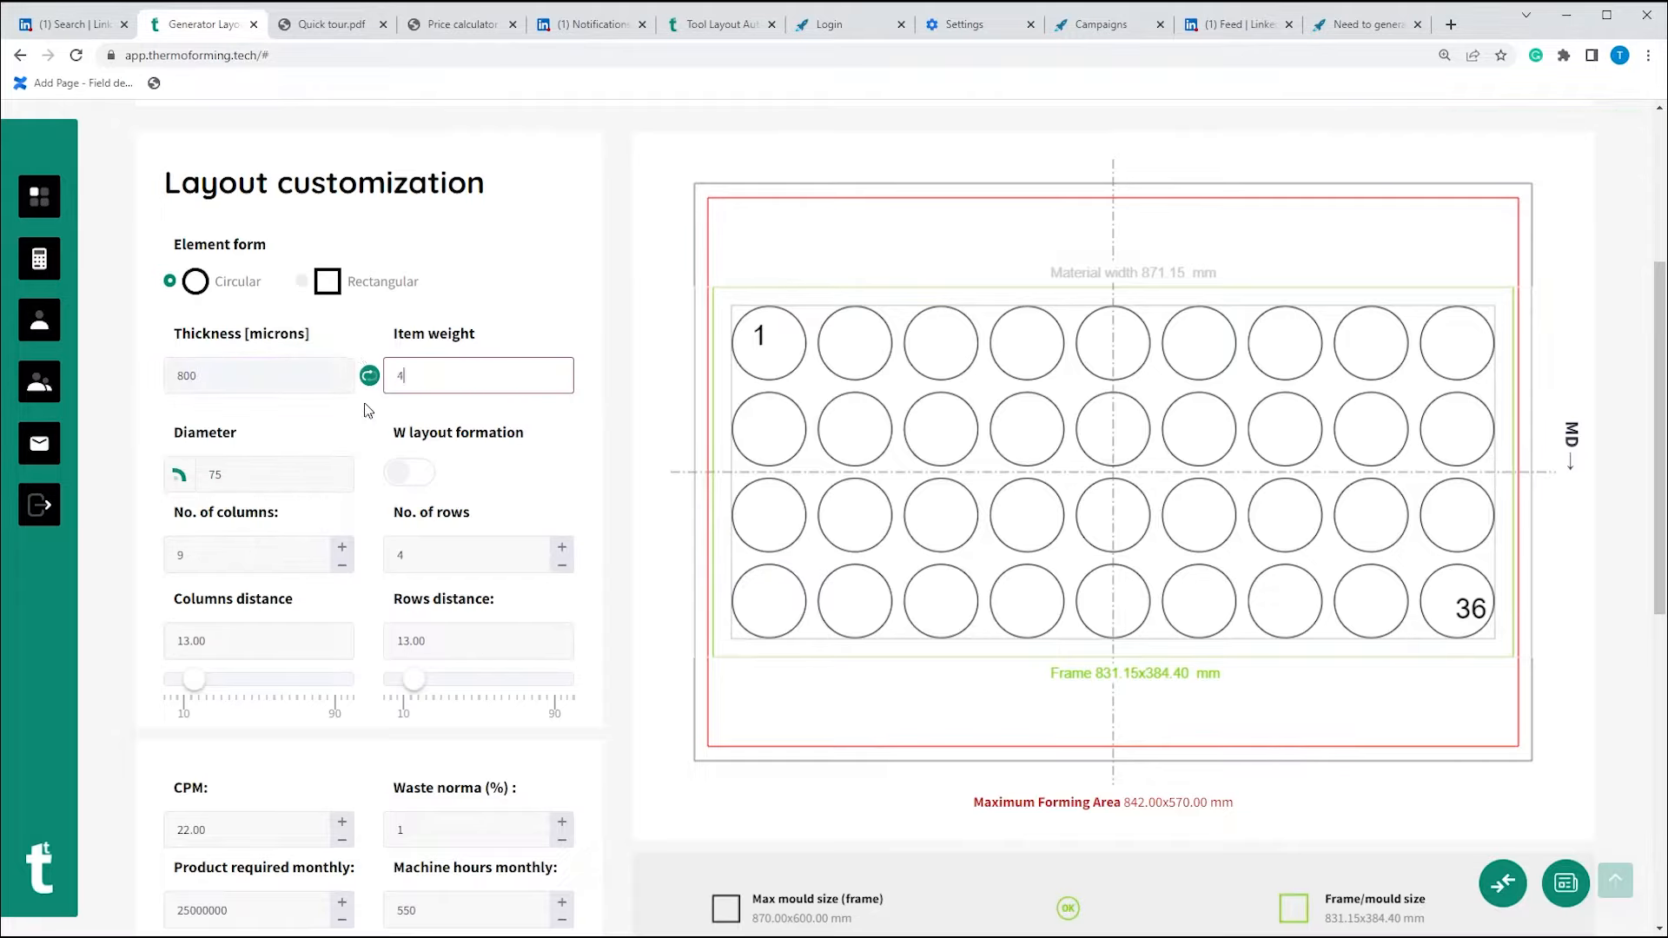
left_click(282, 404)
left_click(369, 376)
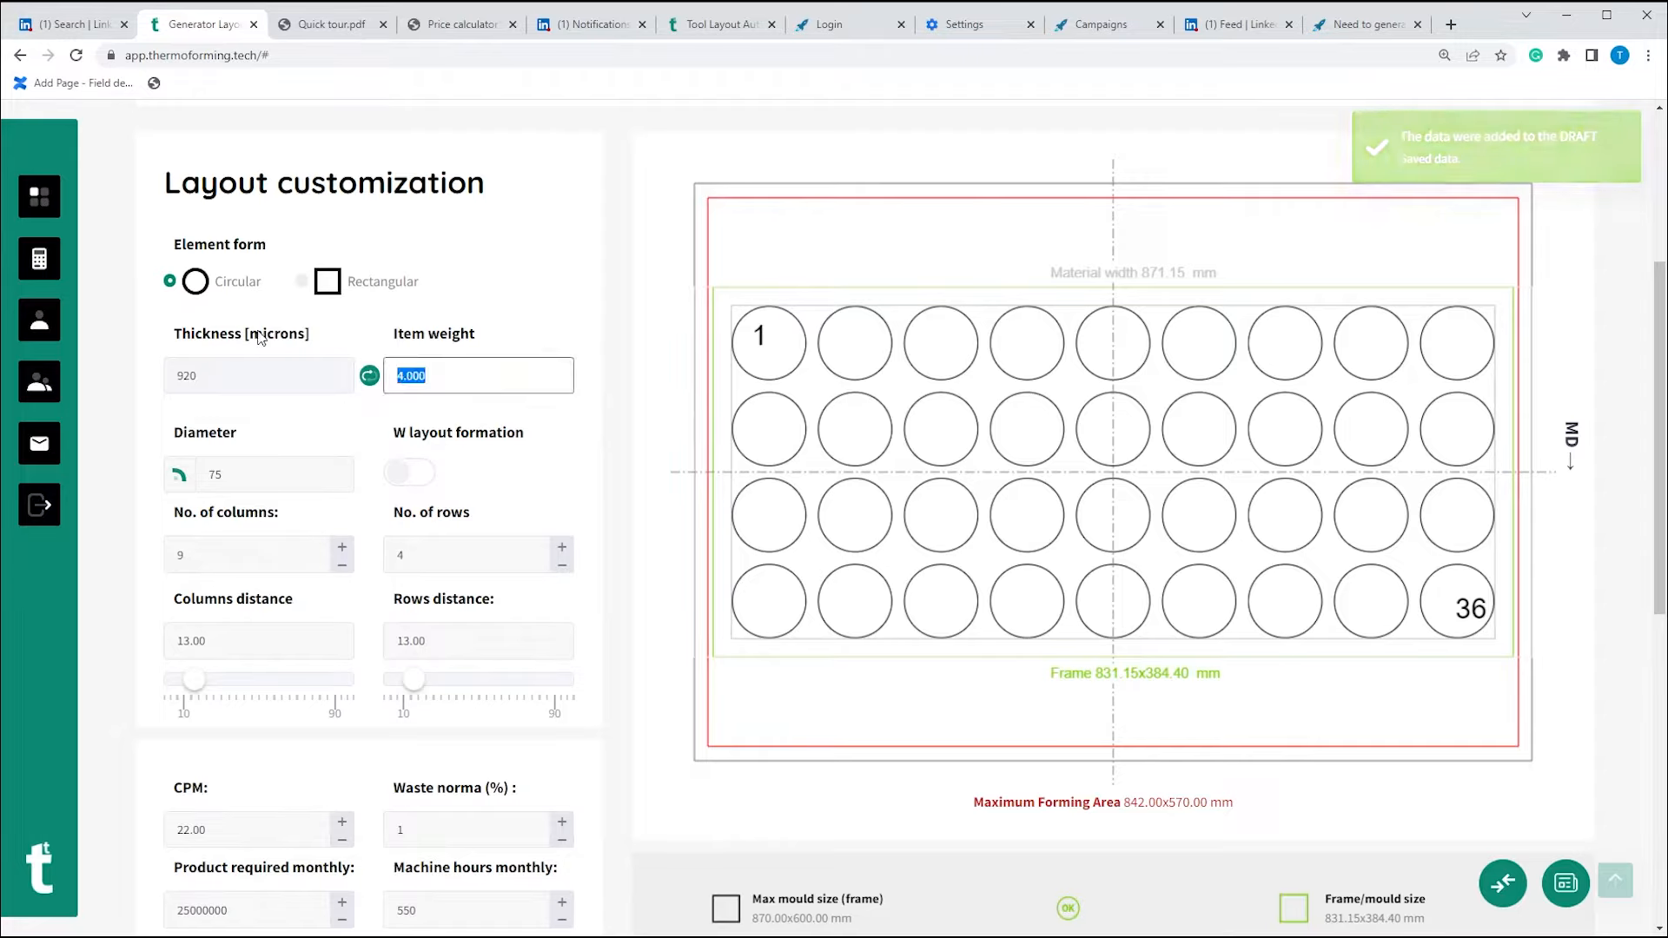
type("2")
left_click(588, 352)
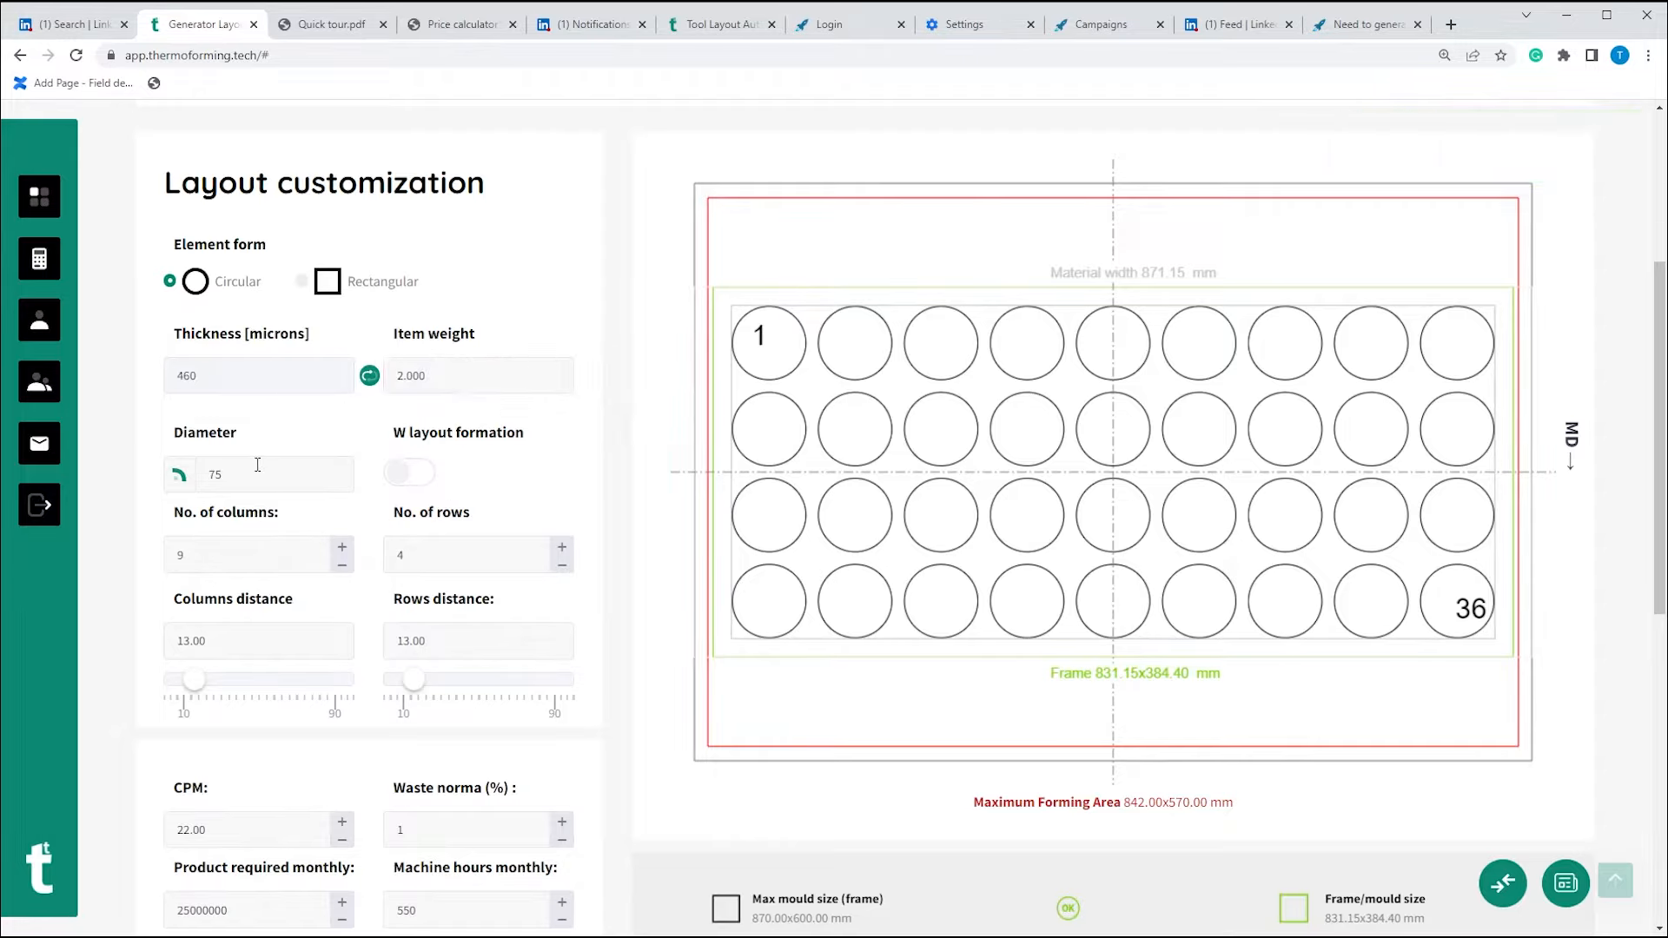
Turn the W layout formation on and back off
left_click(428, 487)
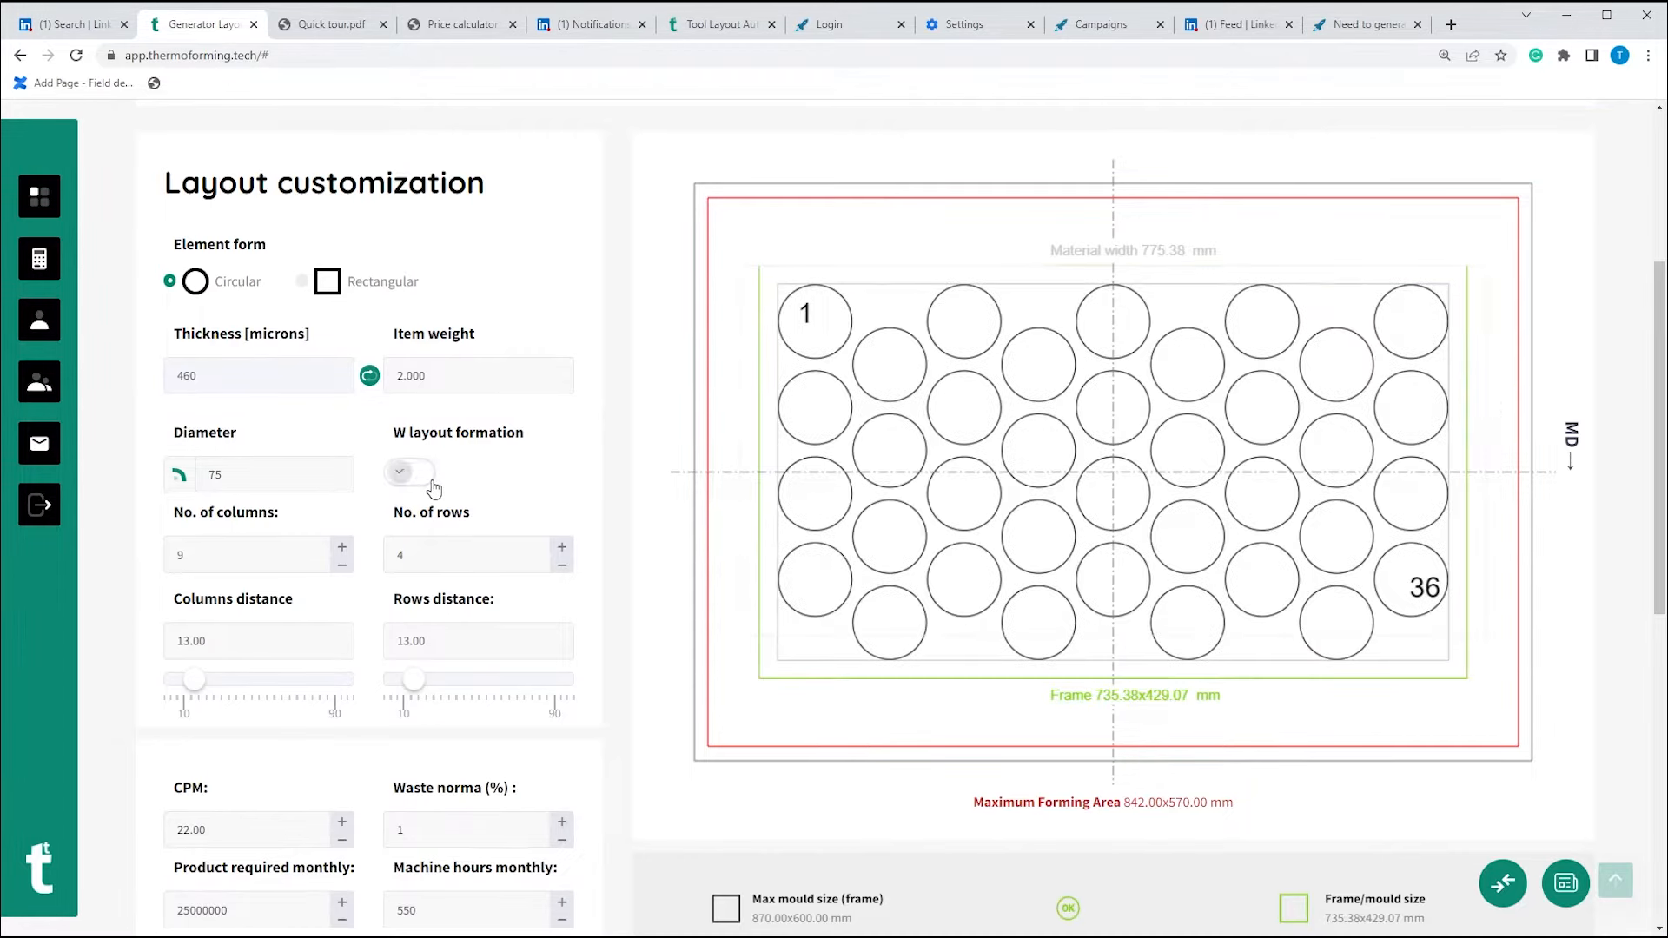
left_click(432, 488)
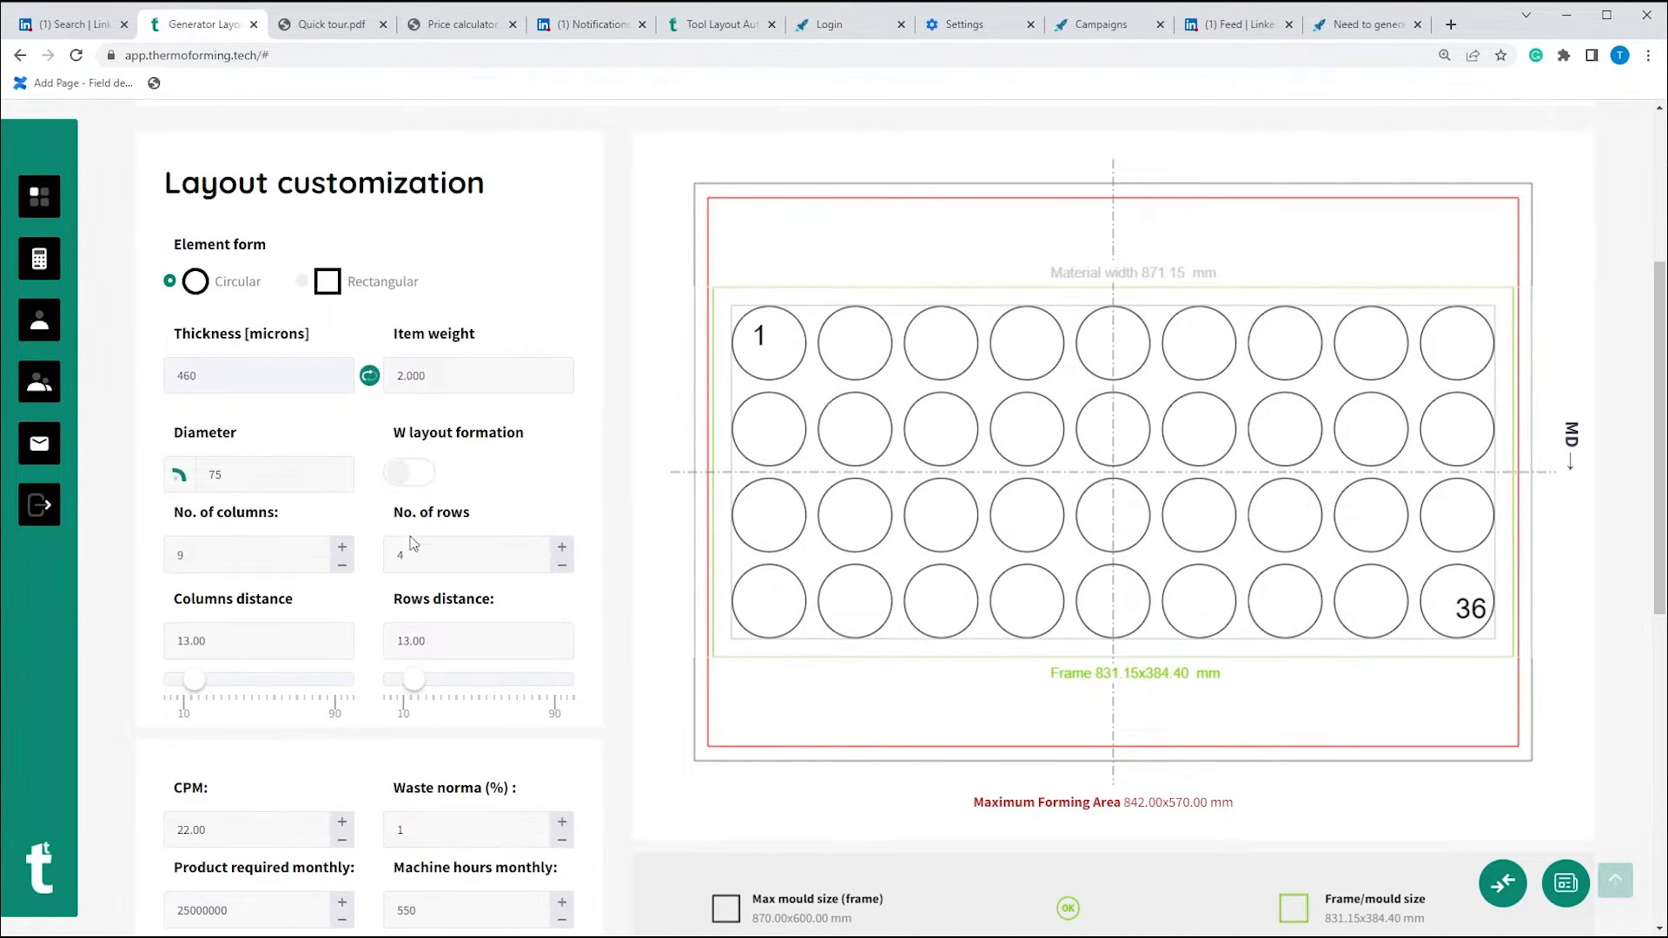
Try 10 columns and 5 rows one at a time, restoring the layout to 9 columns and 4 rows
left_click(339, 551)
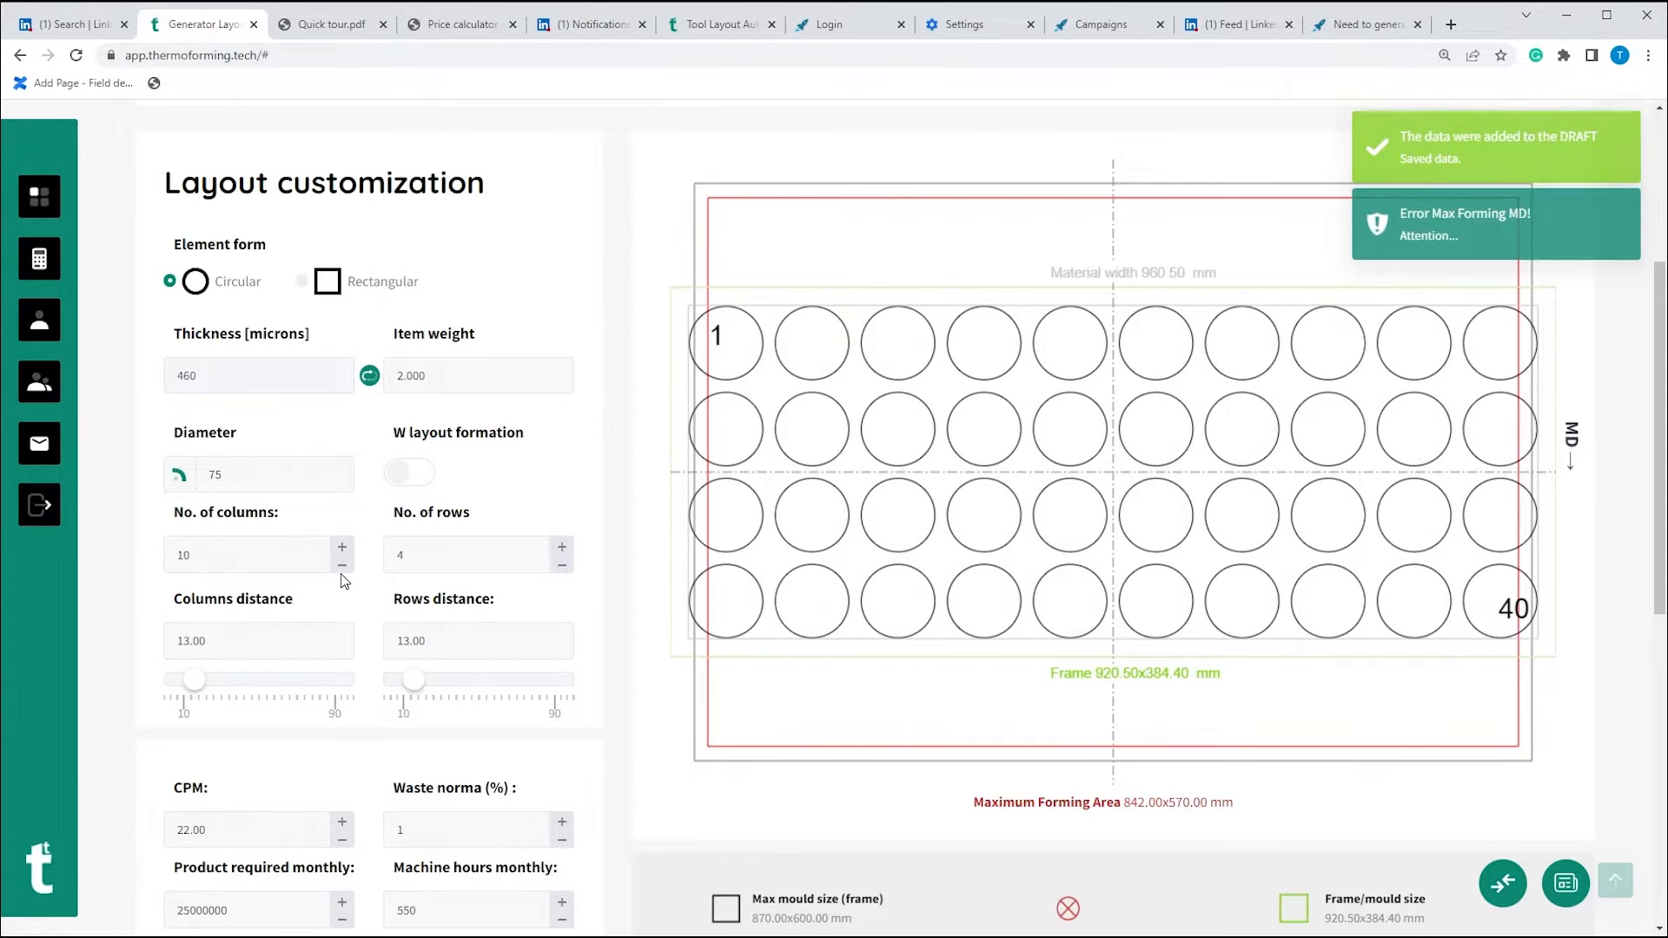
left_click(341, 566)
left_click(562, 548)
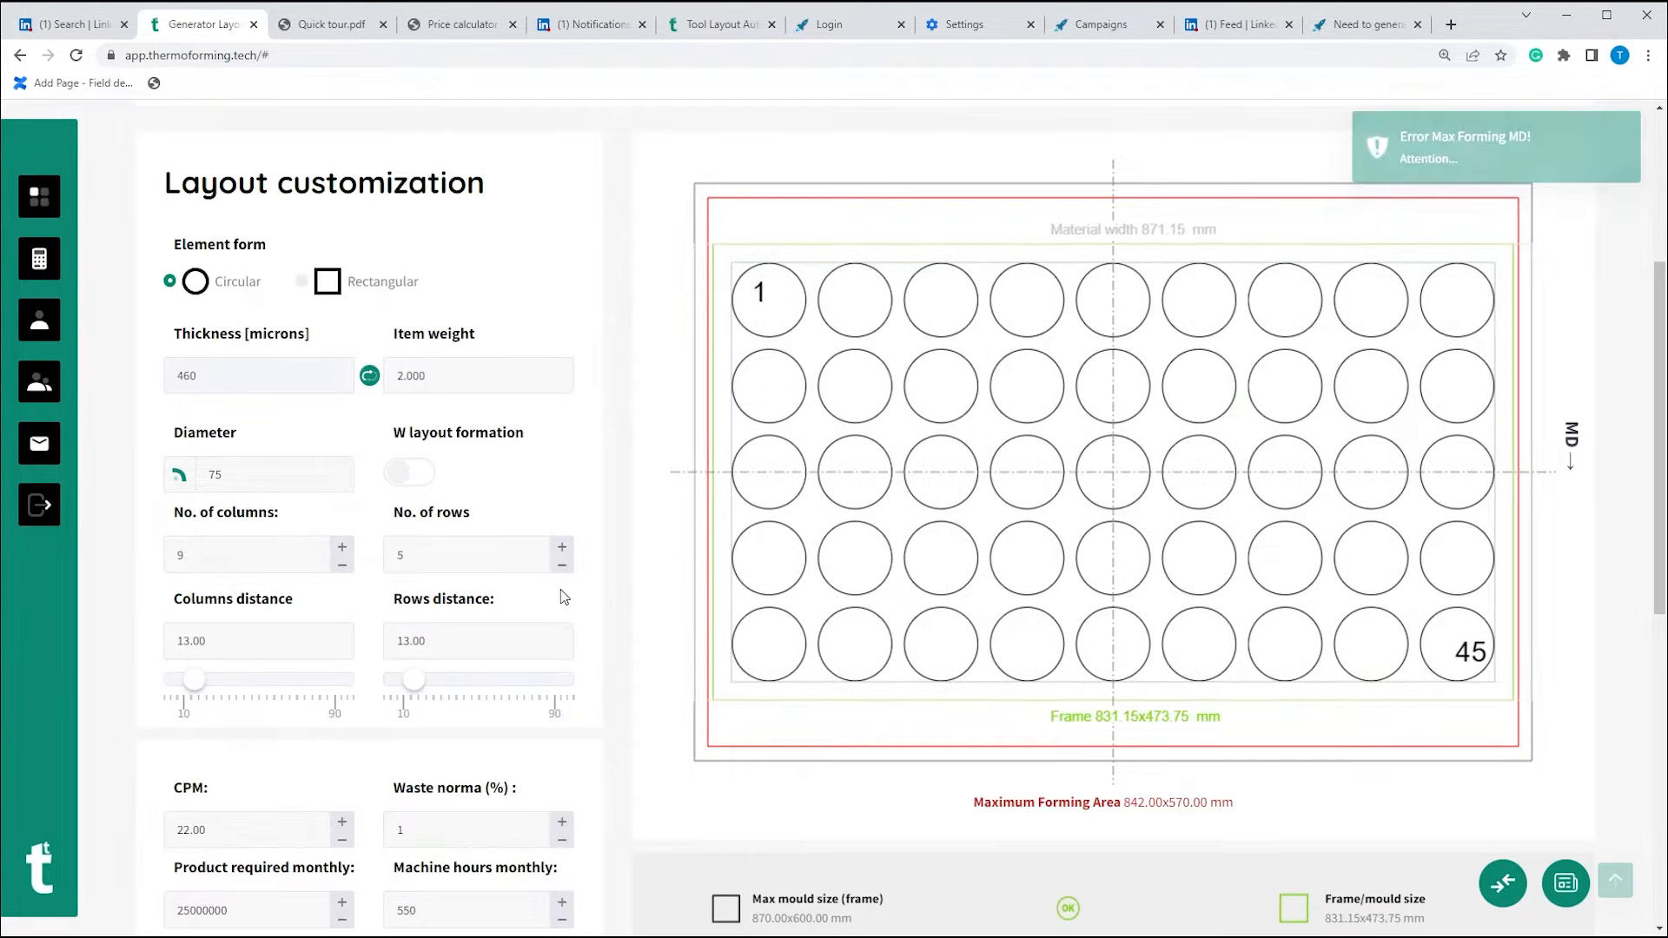
left_click(564, 569)
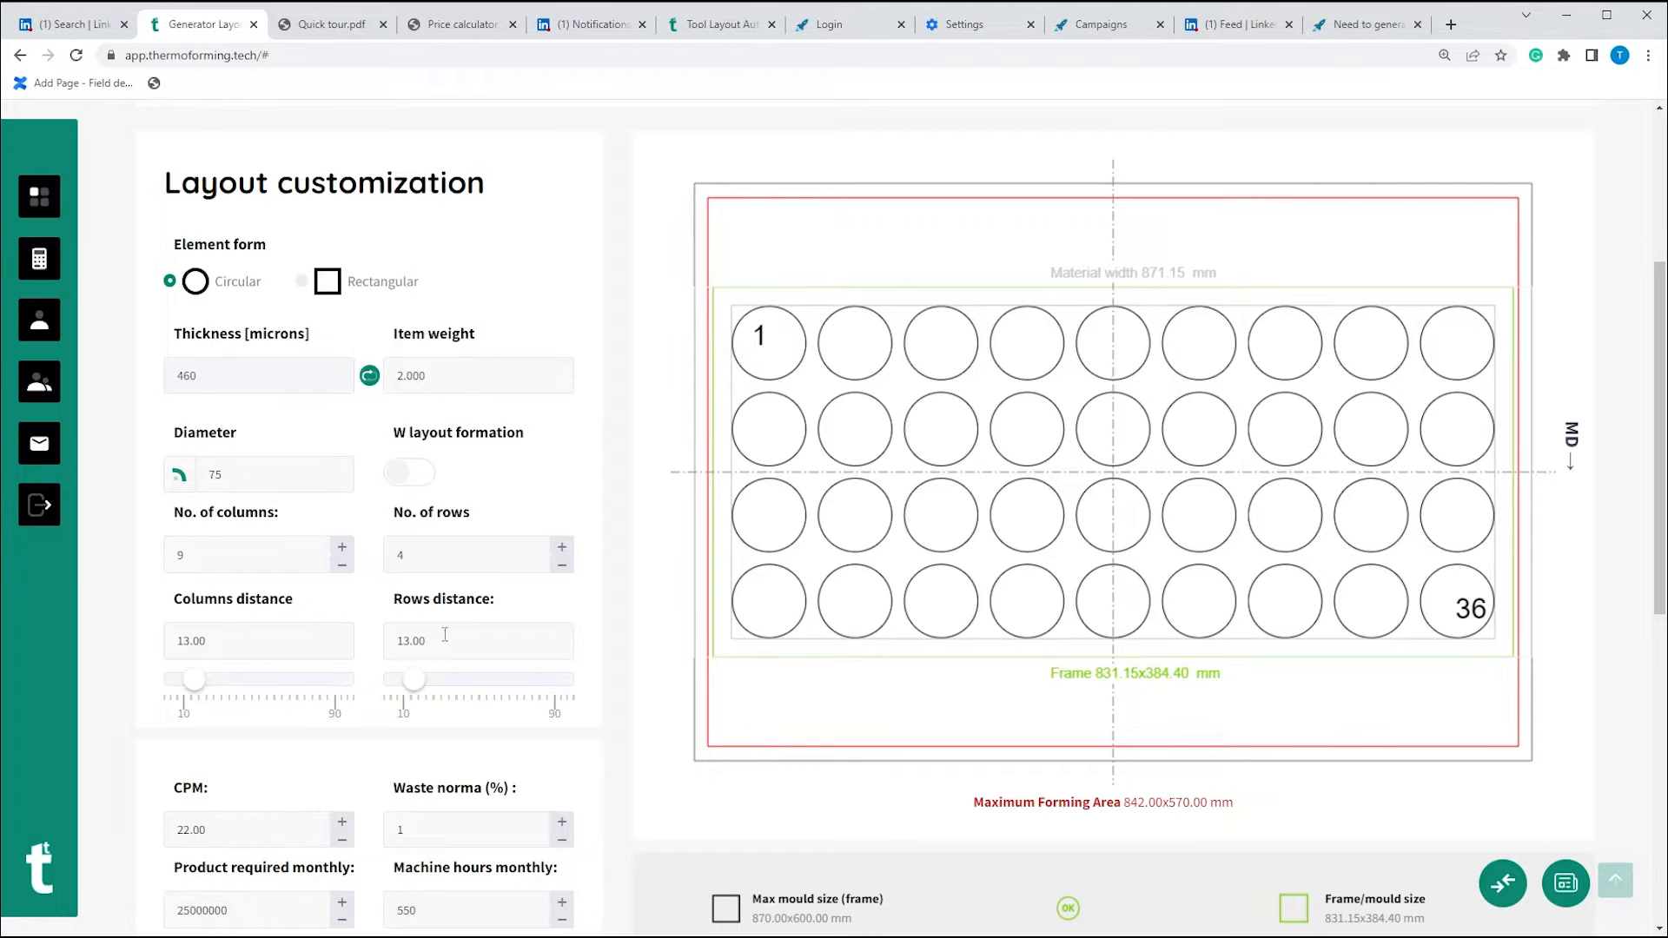
Try 500 monthly machine hours and restore the value to 550
scroll(903, 608, "down", 3)
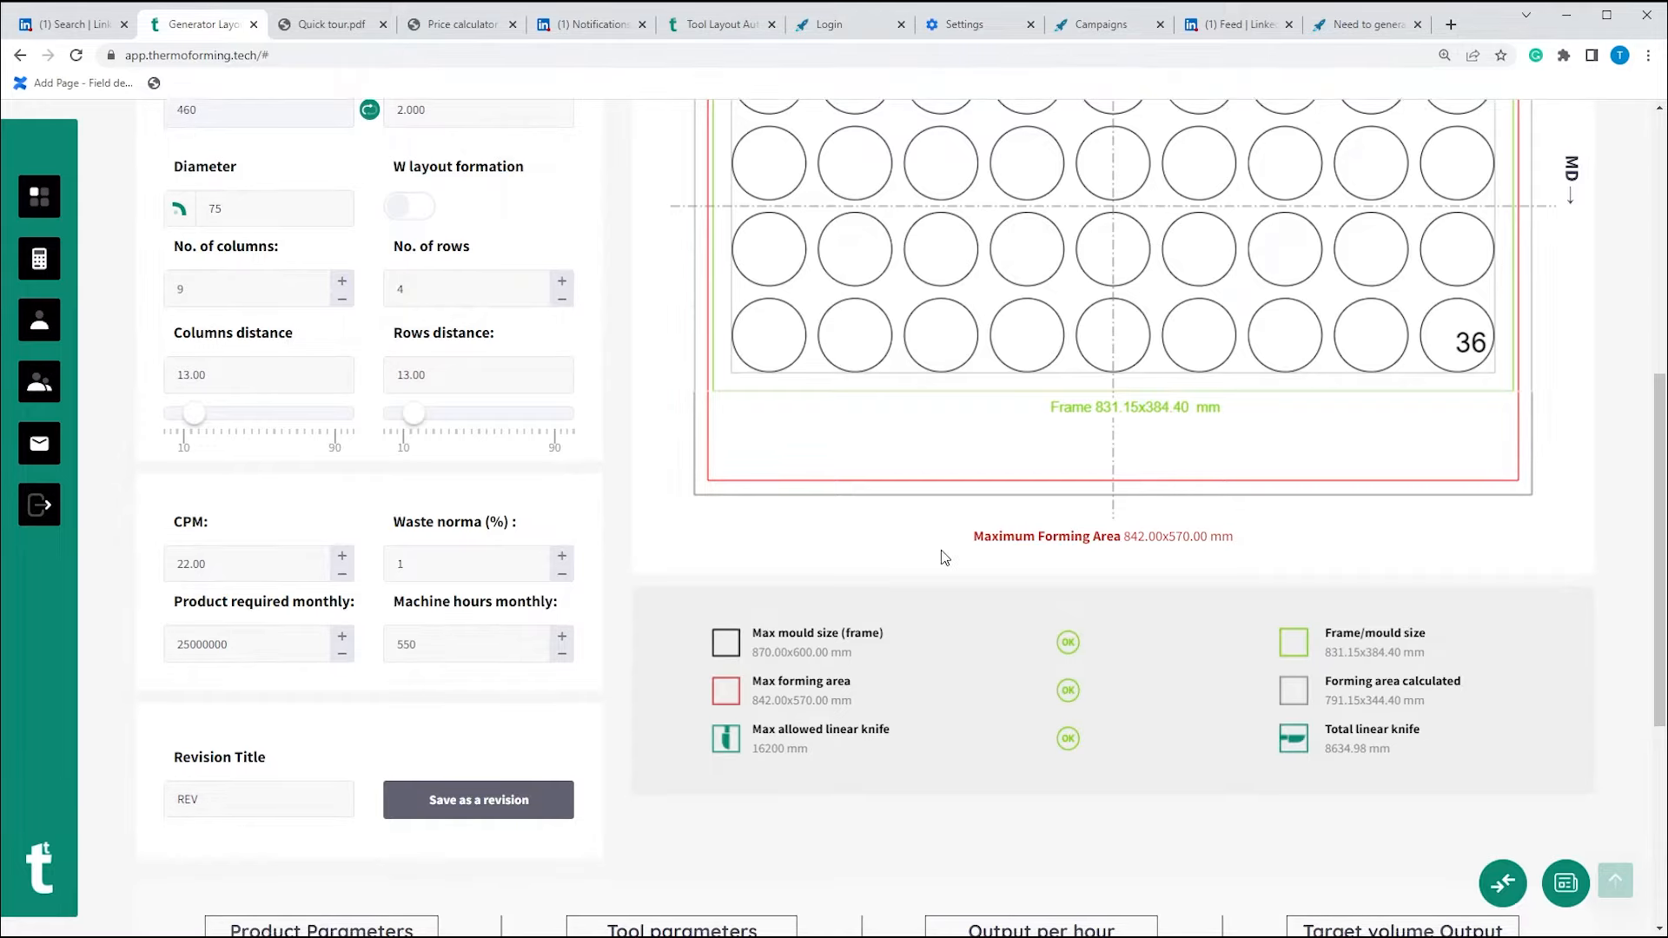
scroll(934, 560, "down", 5)
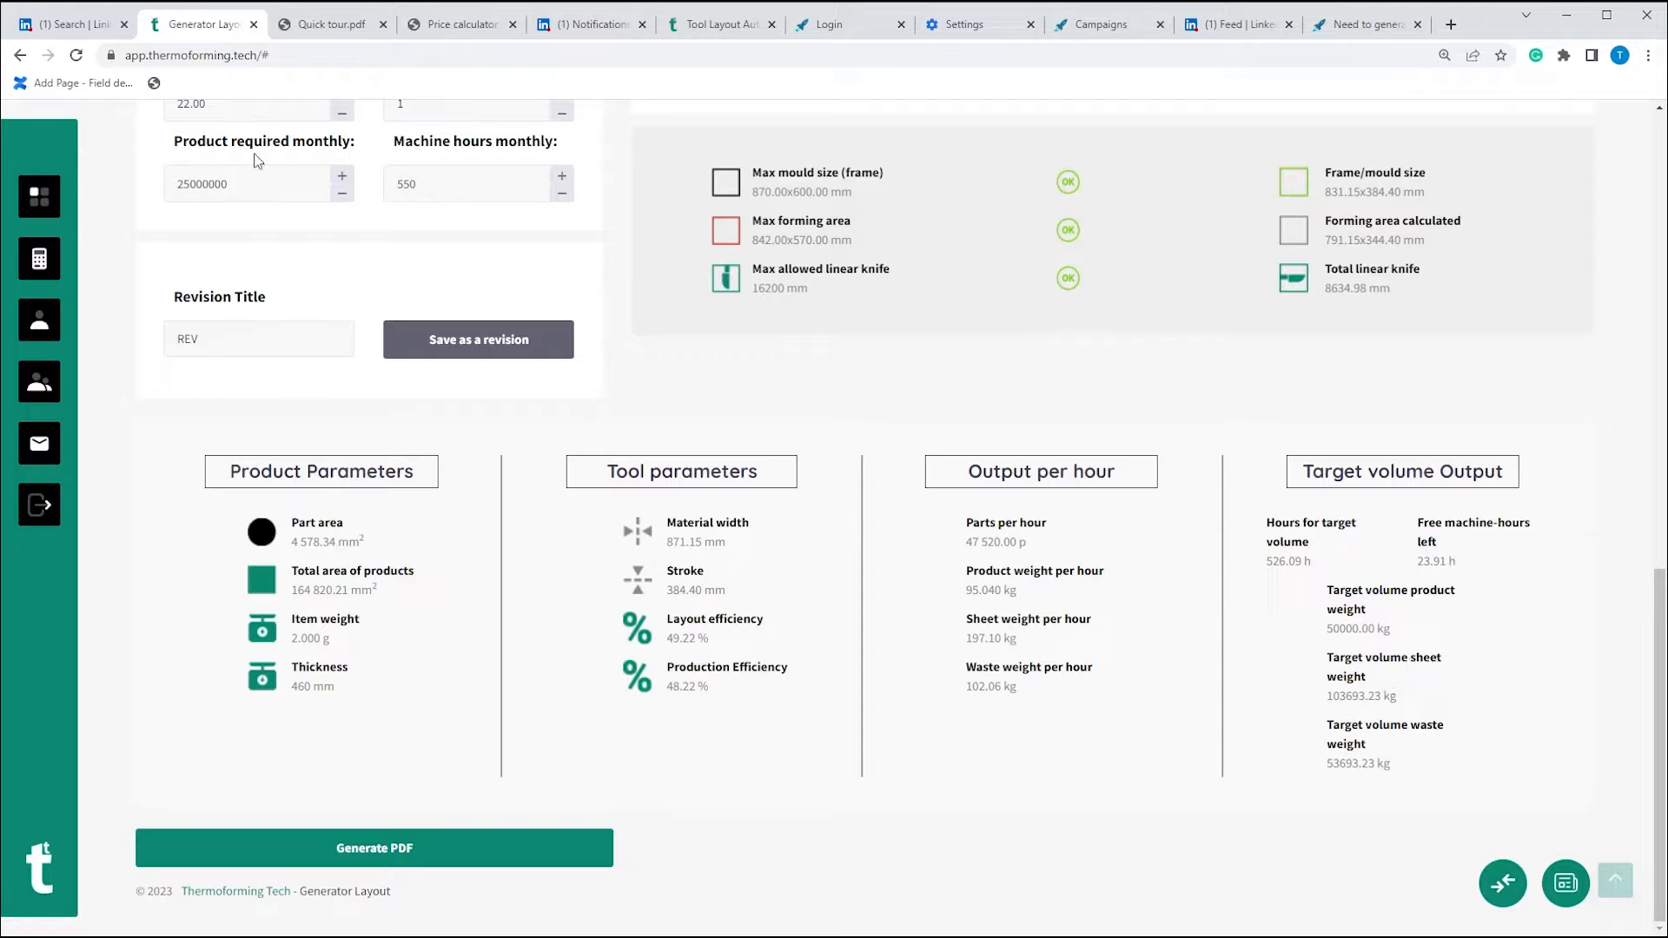
double_click(514, 191)
type("500")
left_click(600, 276)
double_click(429, 179)
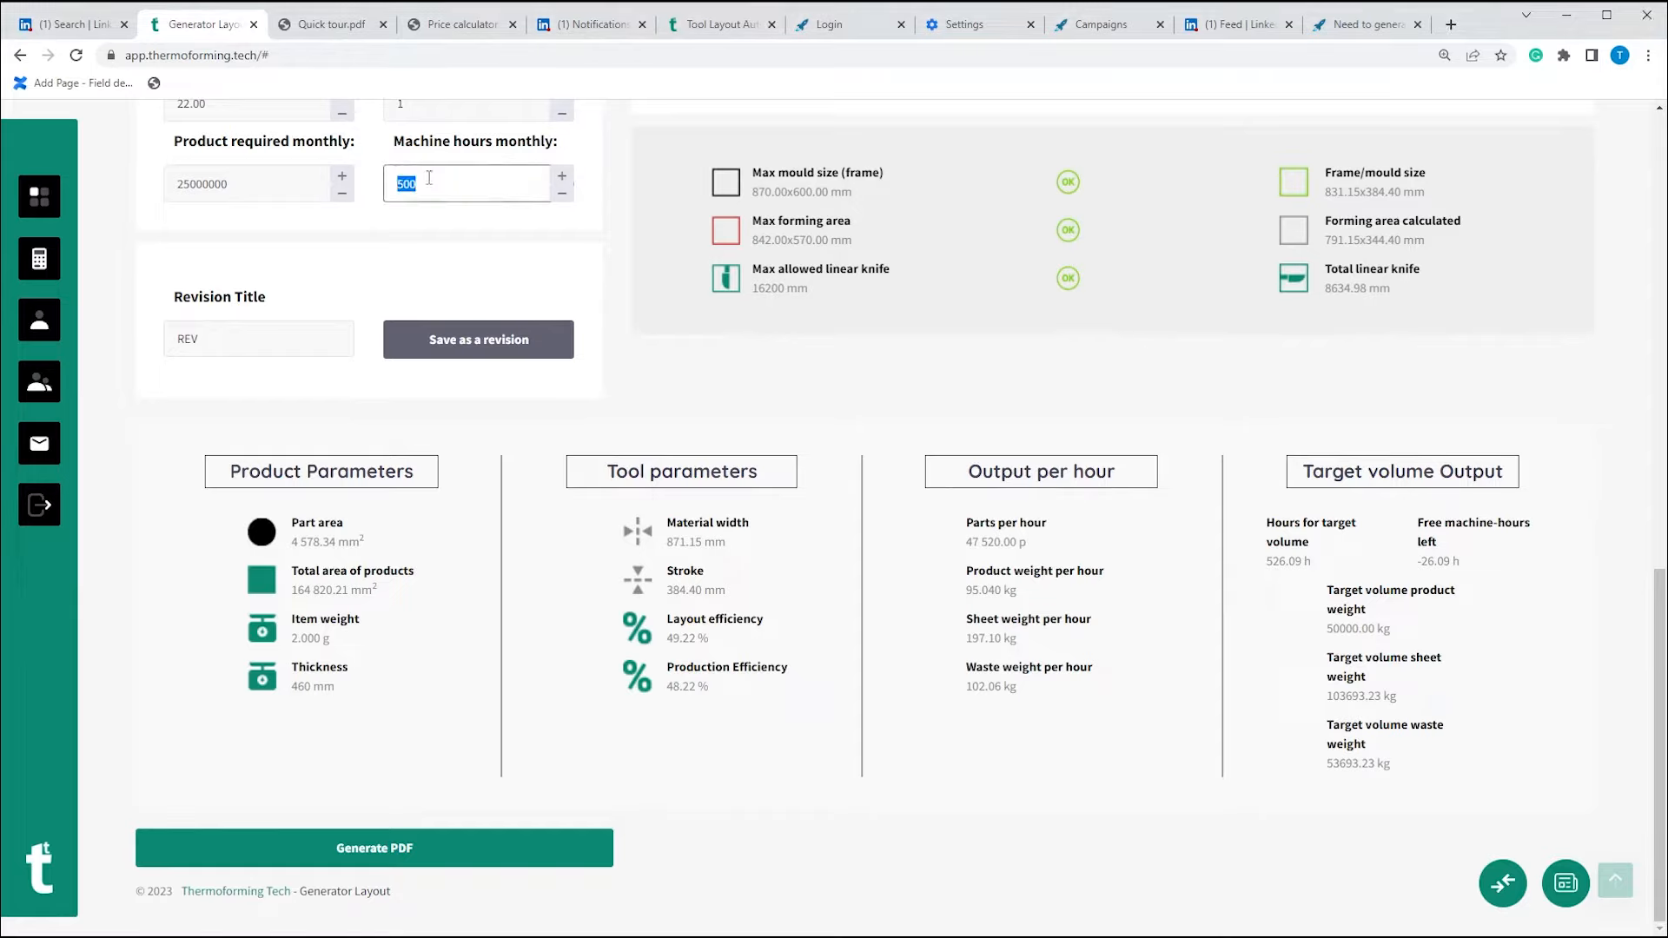
type("550")
left_click(532, 265)
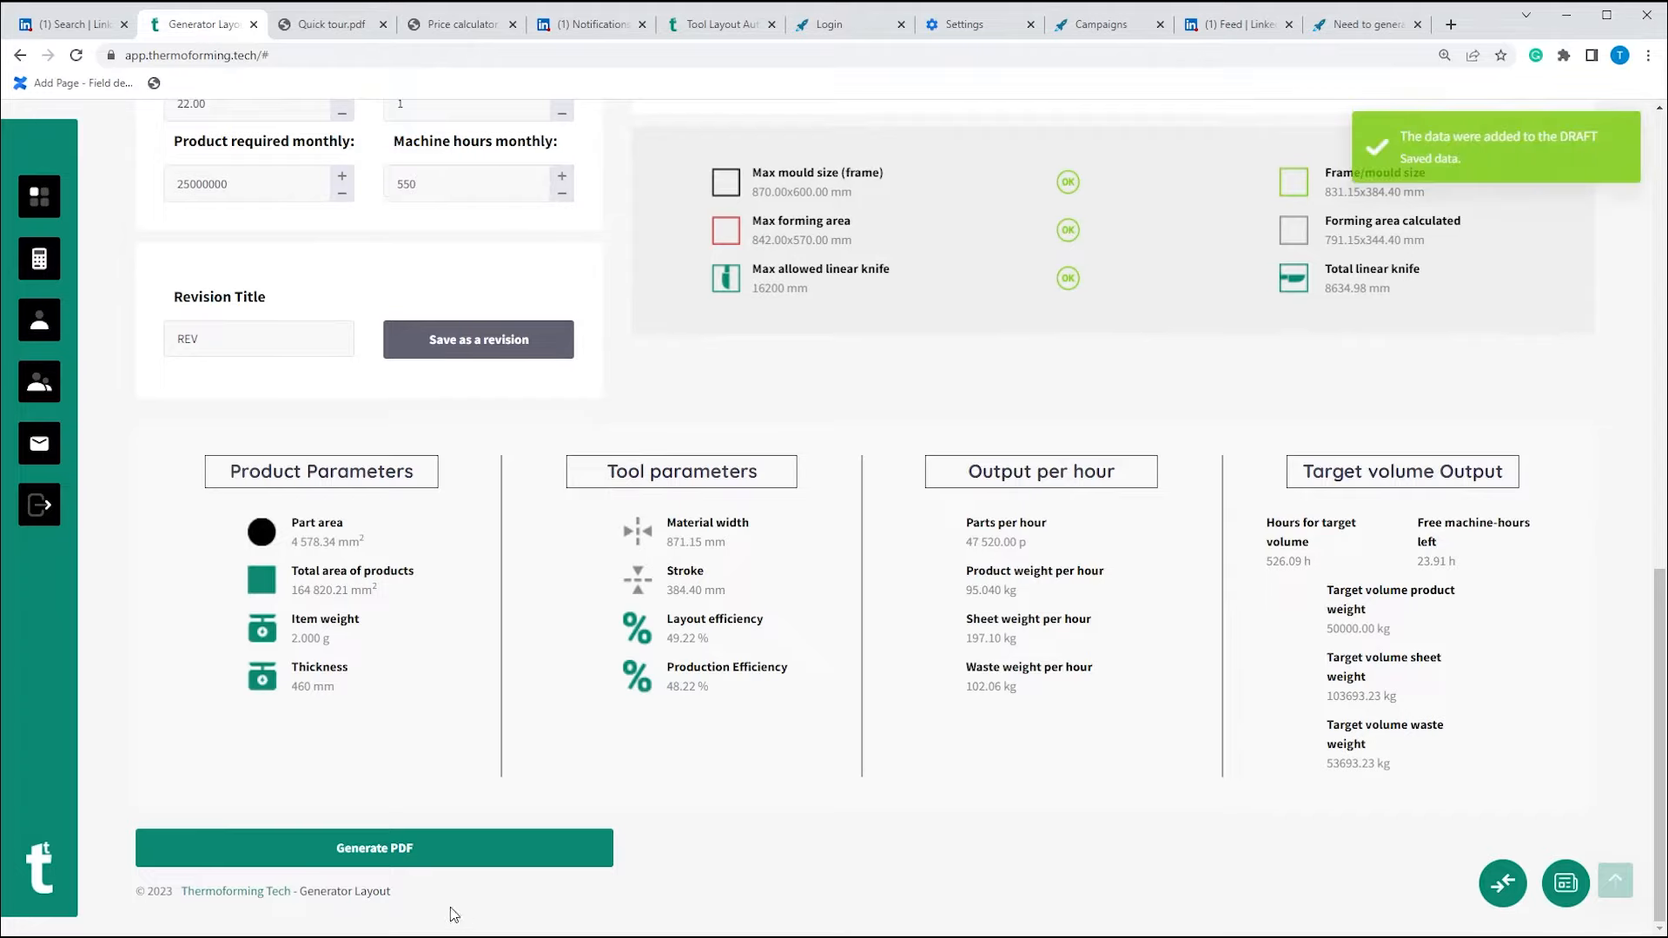
Generate a PDF report of the layout named "quick tour"
left_click(455, 850)
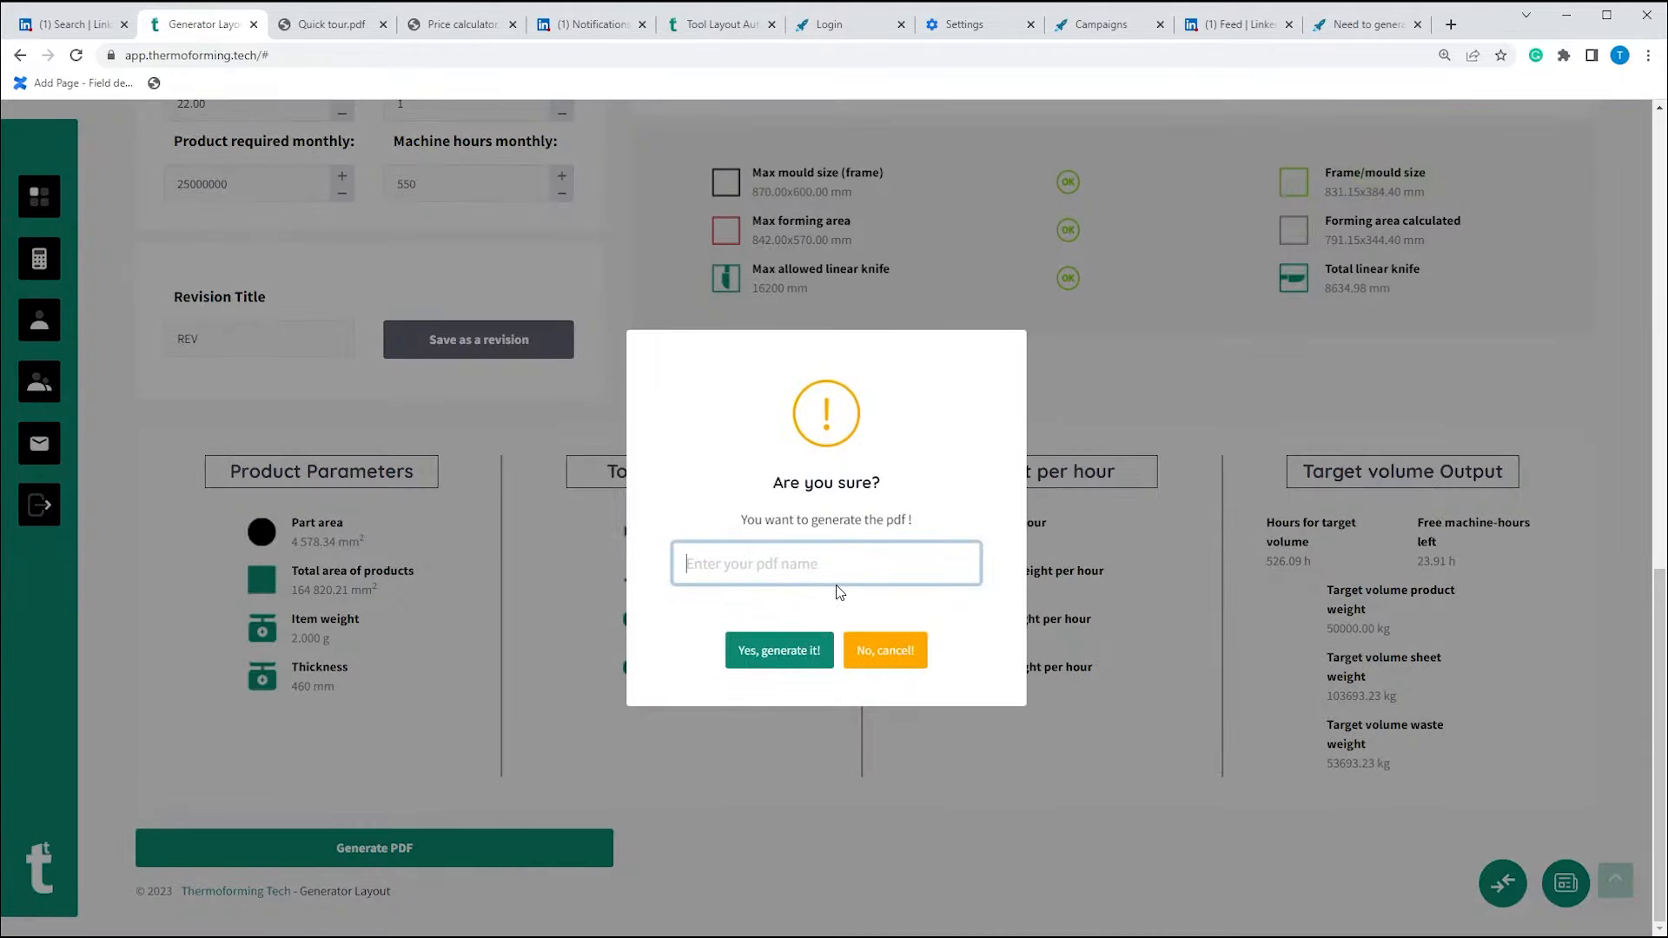
type("quif")
type("k tour")
left_click(769, 656)
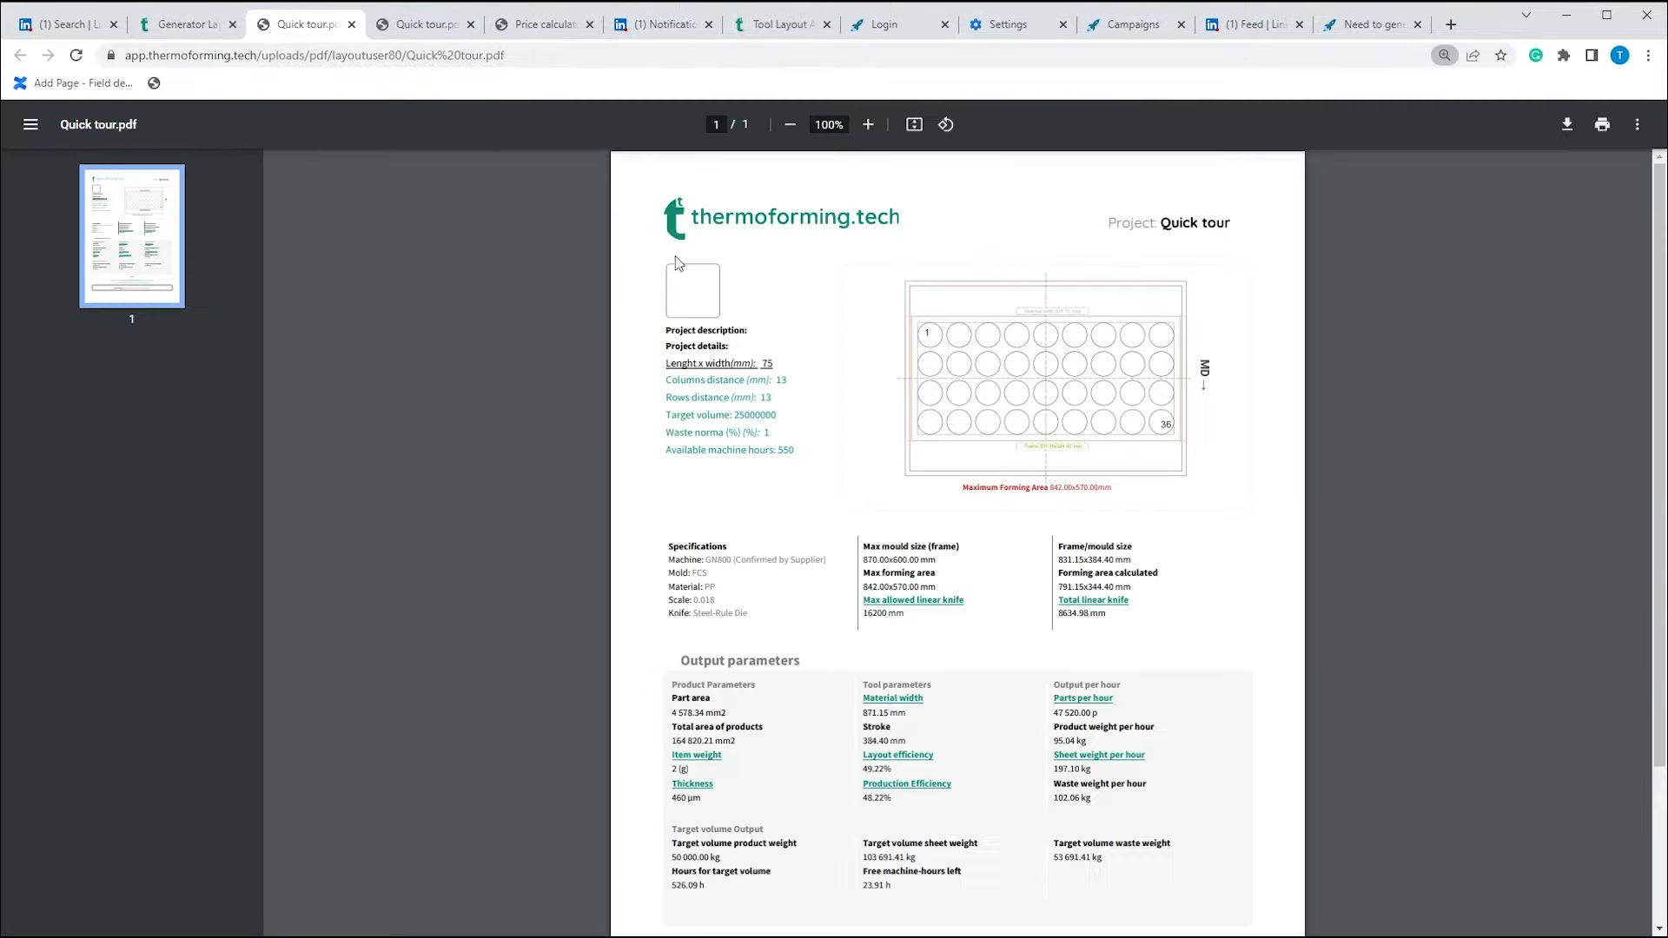
Review the generated PDF report's layout drawing and output parameters, and return to the layout generator
scroll(923, 318, "down", 3)
scroll(923, 318, "up", 3)
left_click(161, 27)
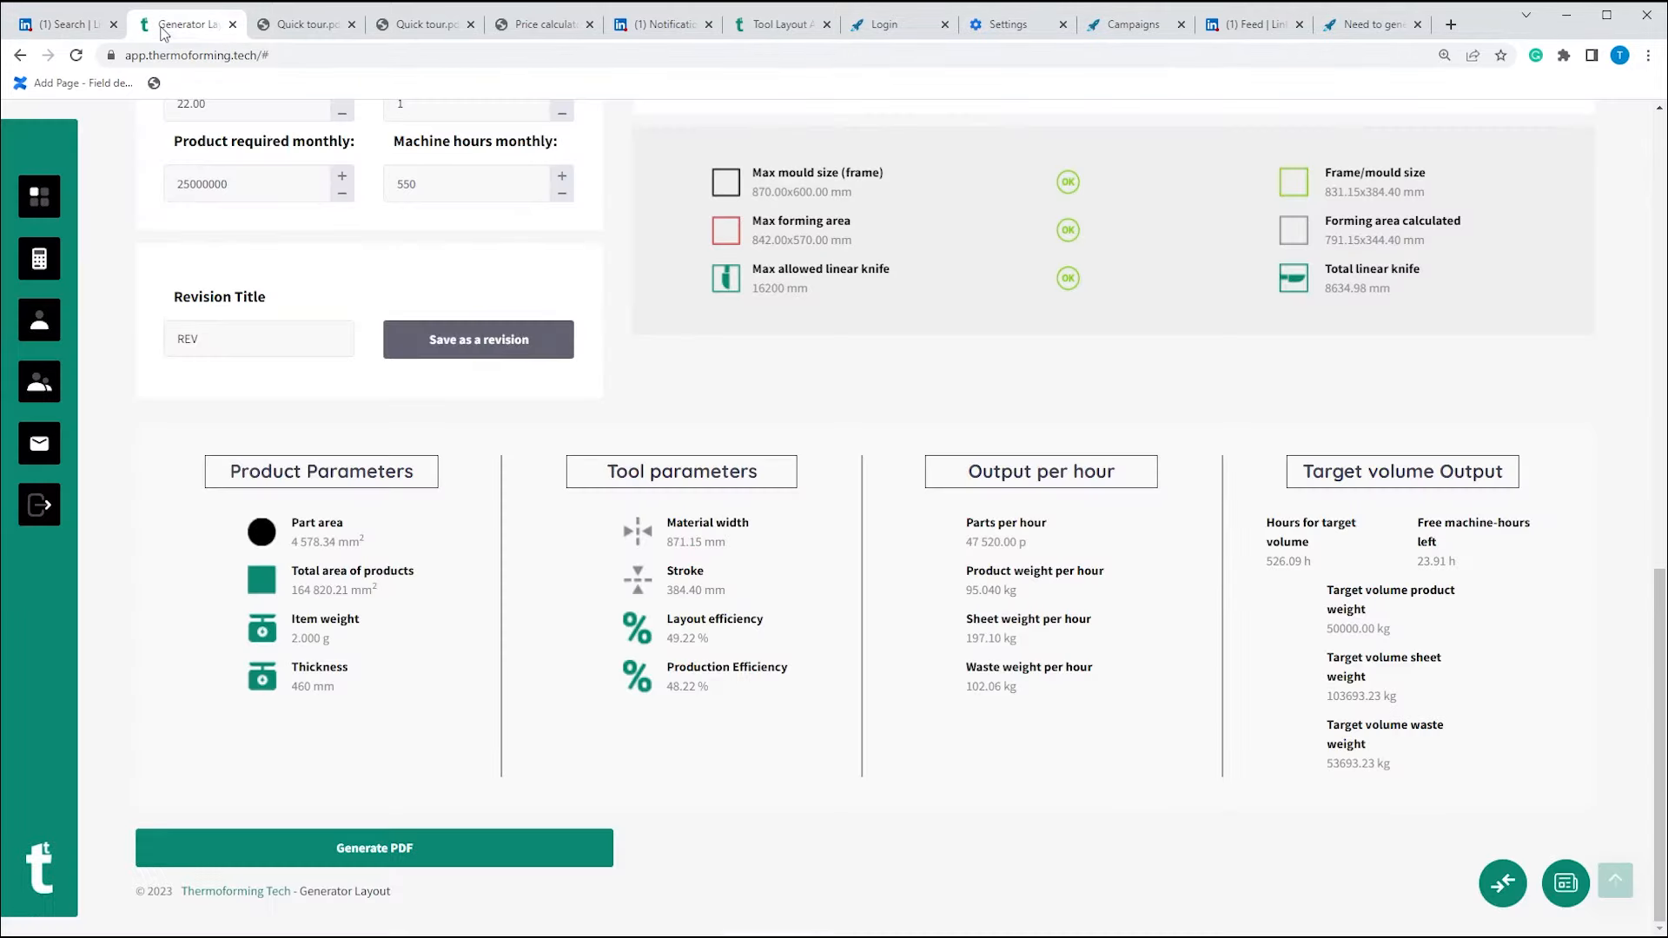
Load the saved "quick tour" project and open the price calculator with its data
scroll(966, 596, "up", 15)
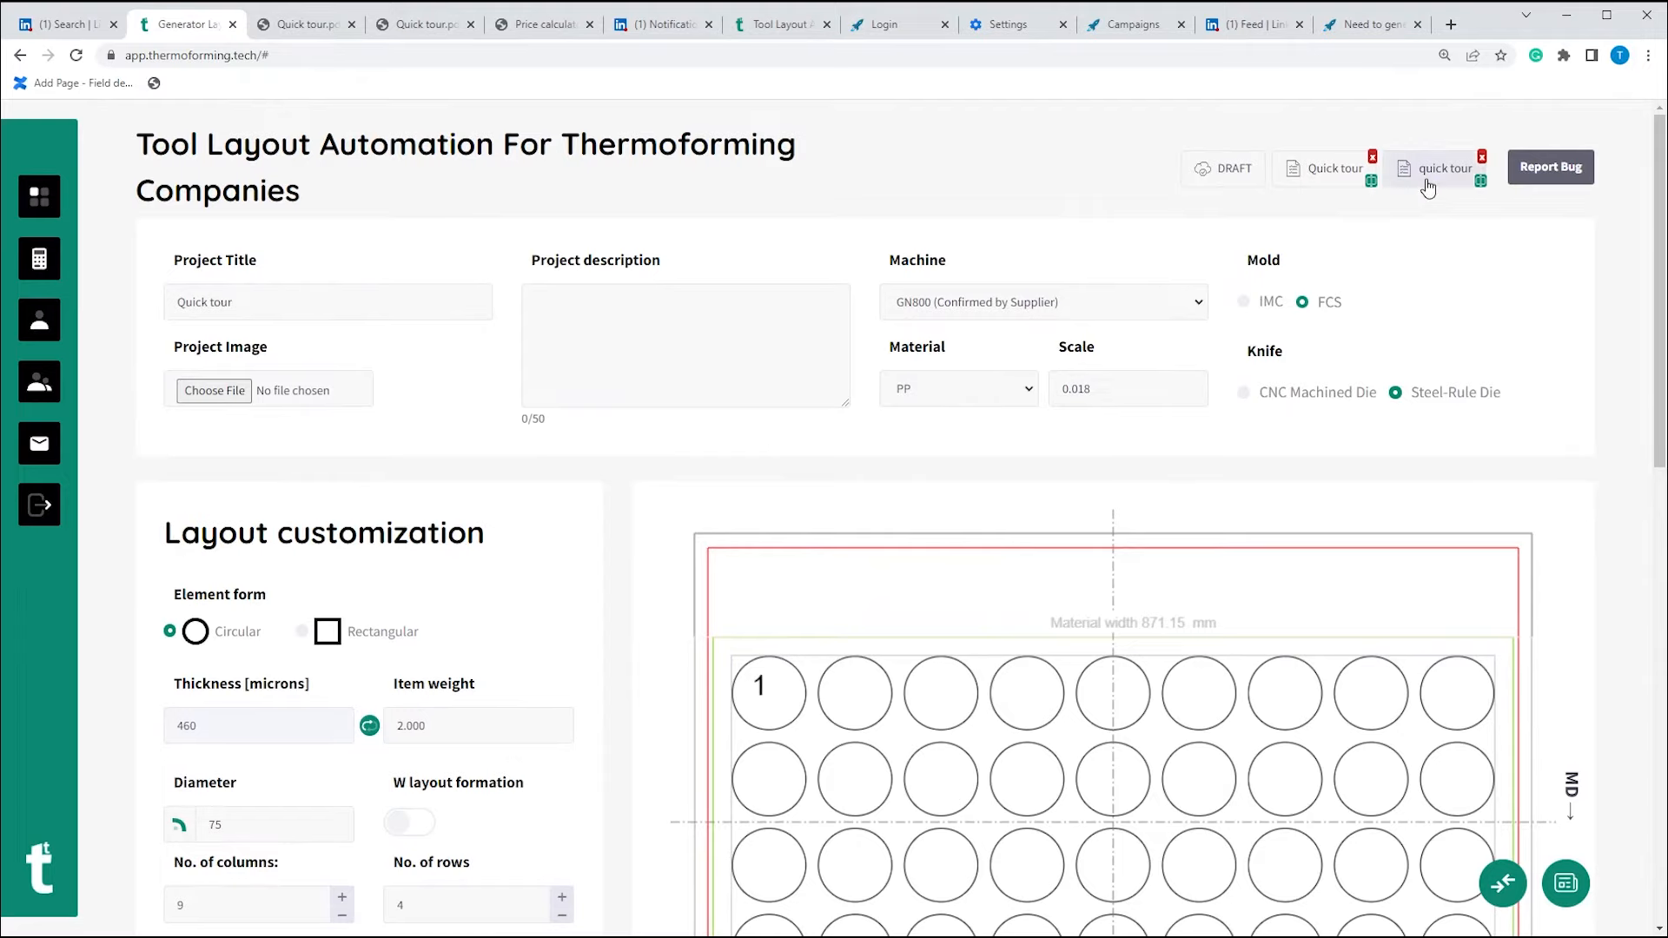
left_click(1430, 187)
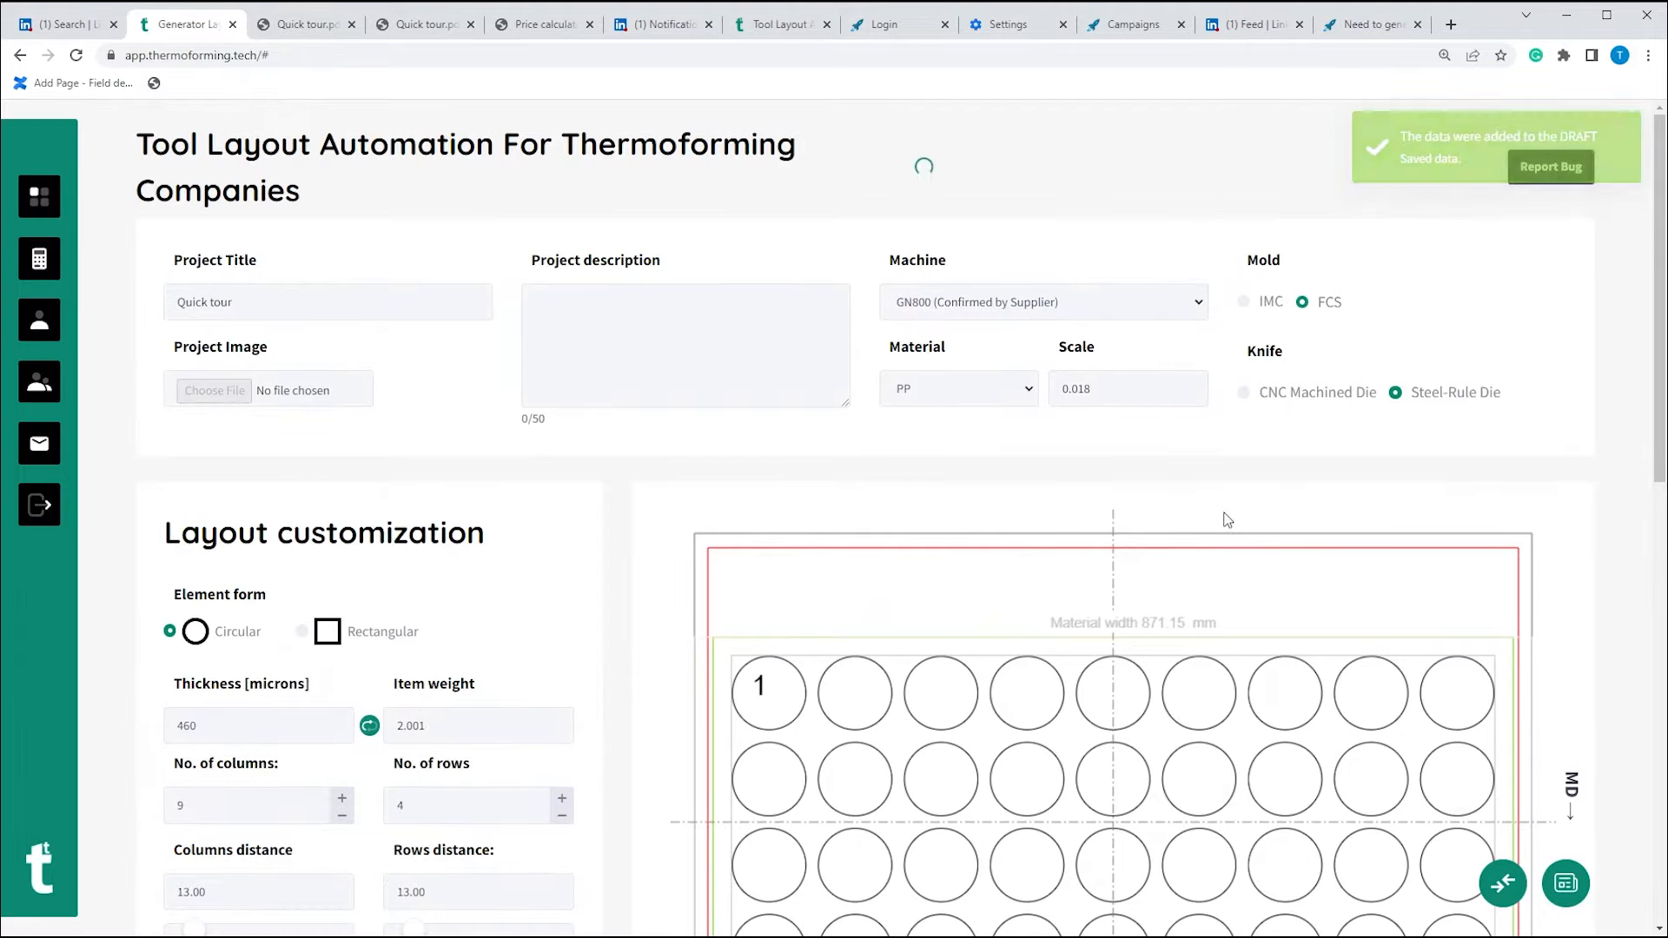
scroll(1139, 552, "down", 15)
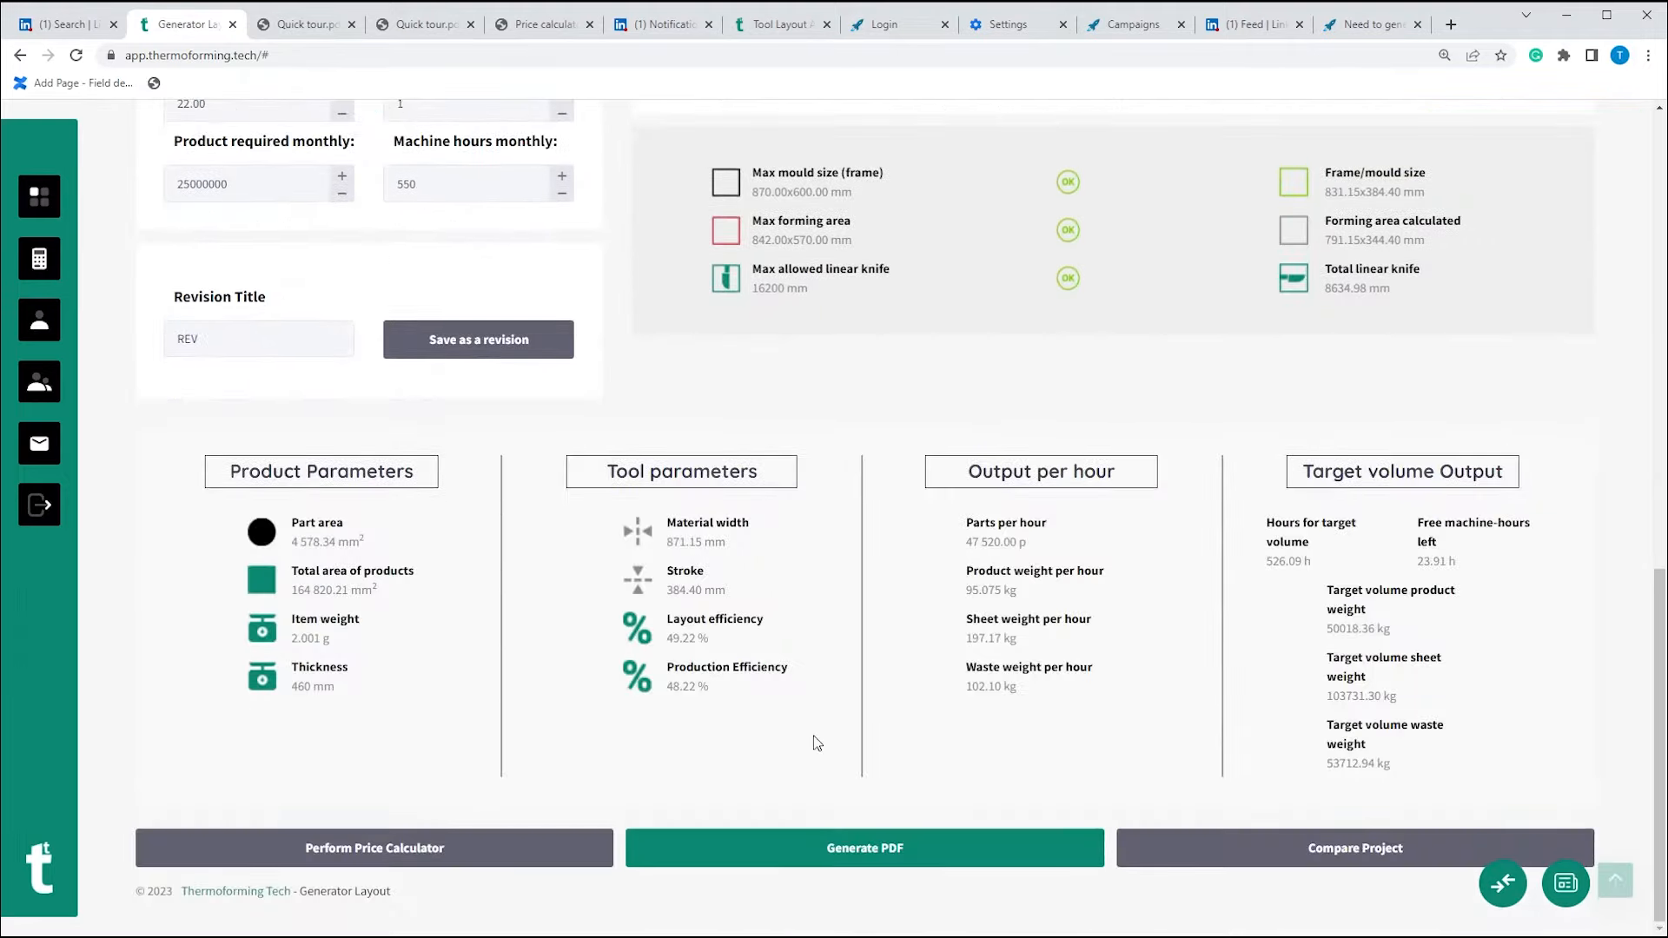
left_click(398, 866)
left_click(752, 617)
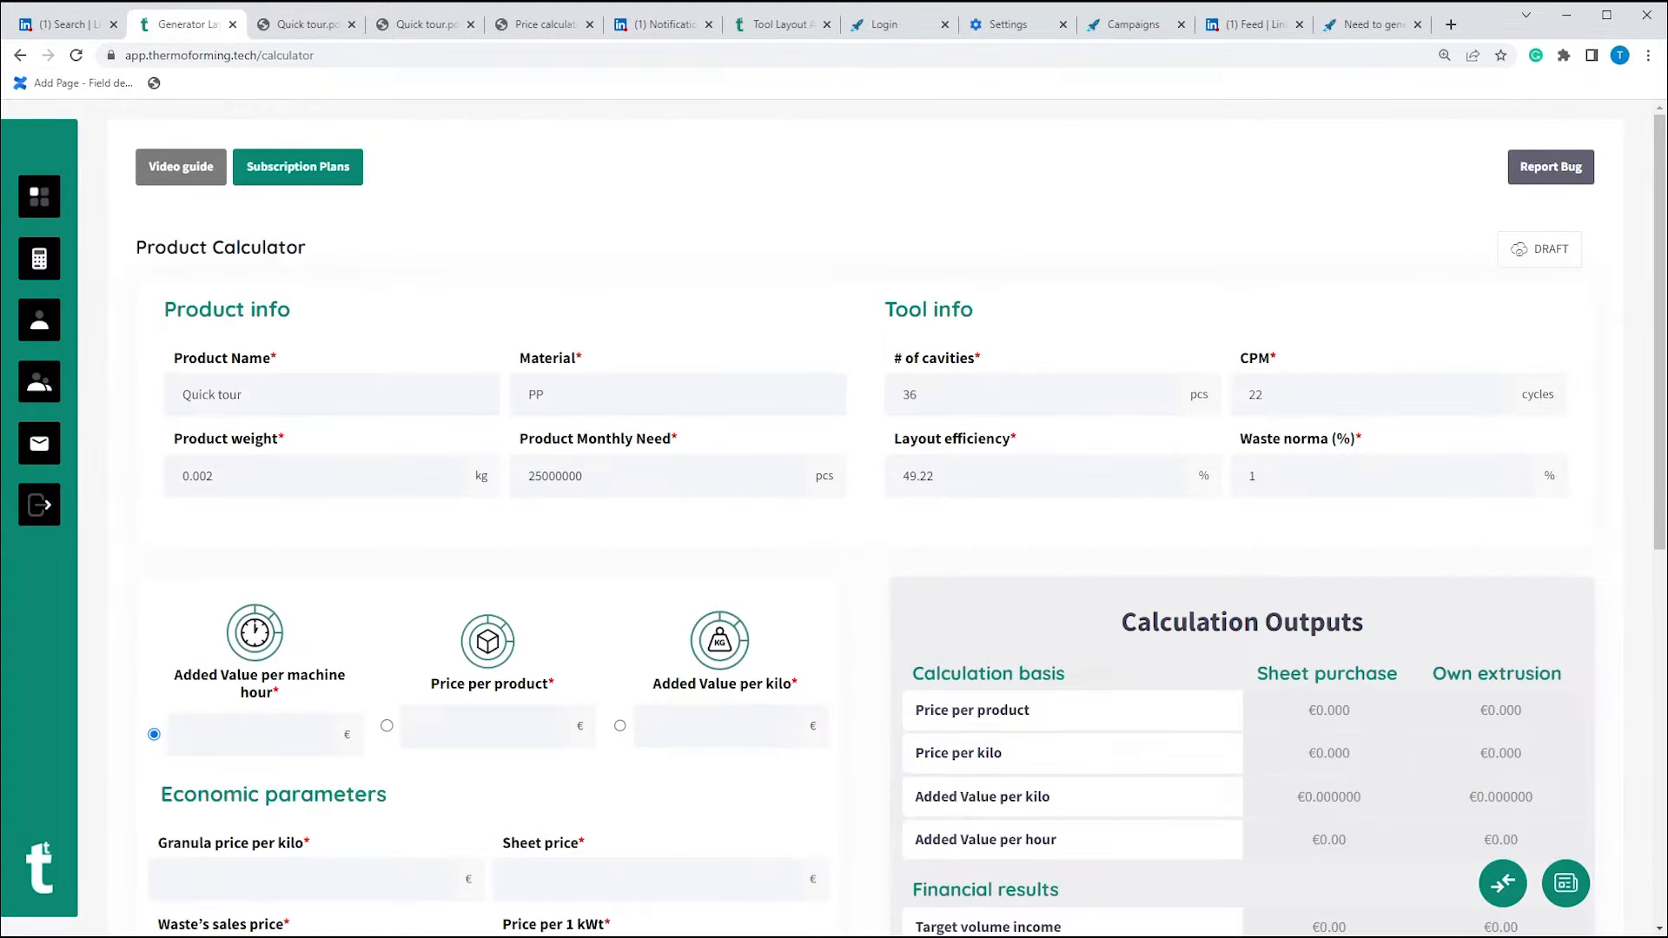
Set the granula price per kilo to €1.5, the sheet price to €2 and the waste's sales price to €0.6
scroll(635, 528, "down", 5)
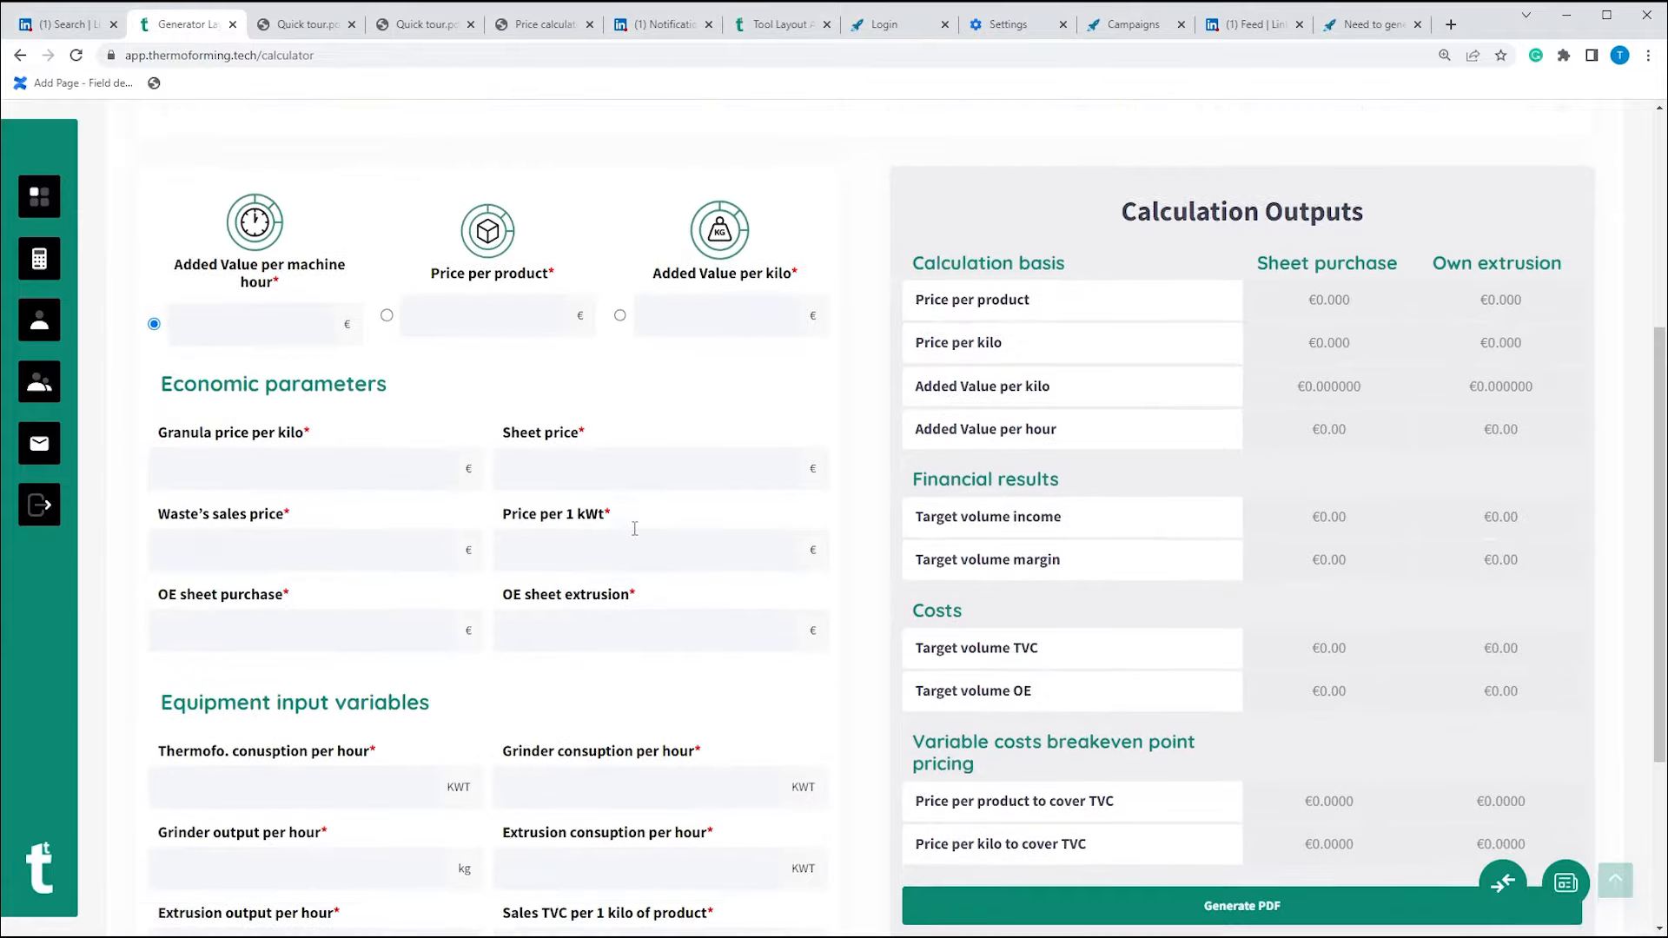
scroll(635, 528, "down", 2)
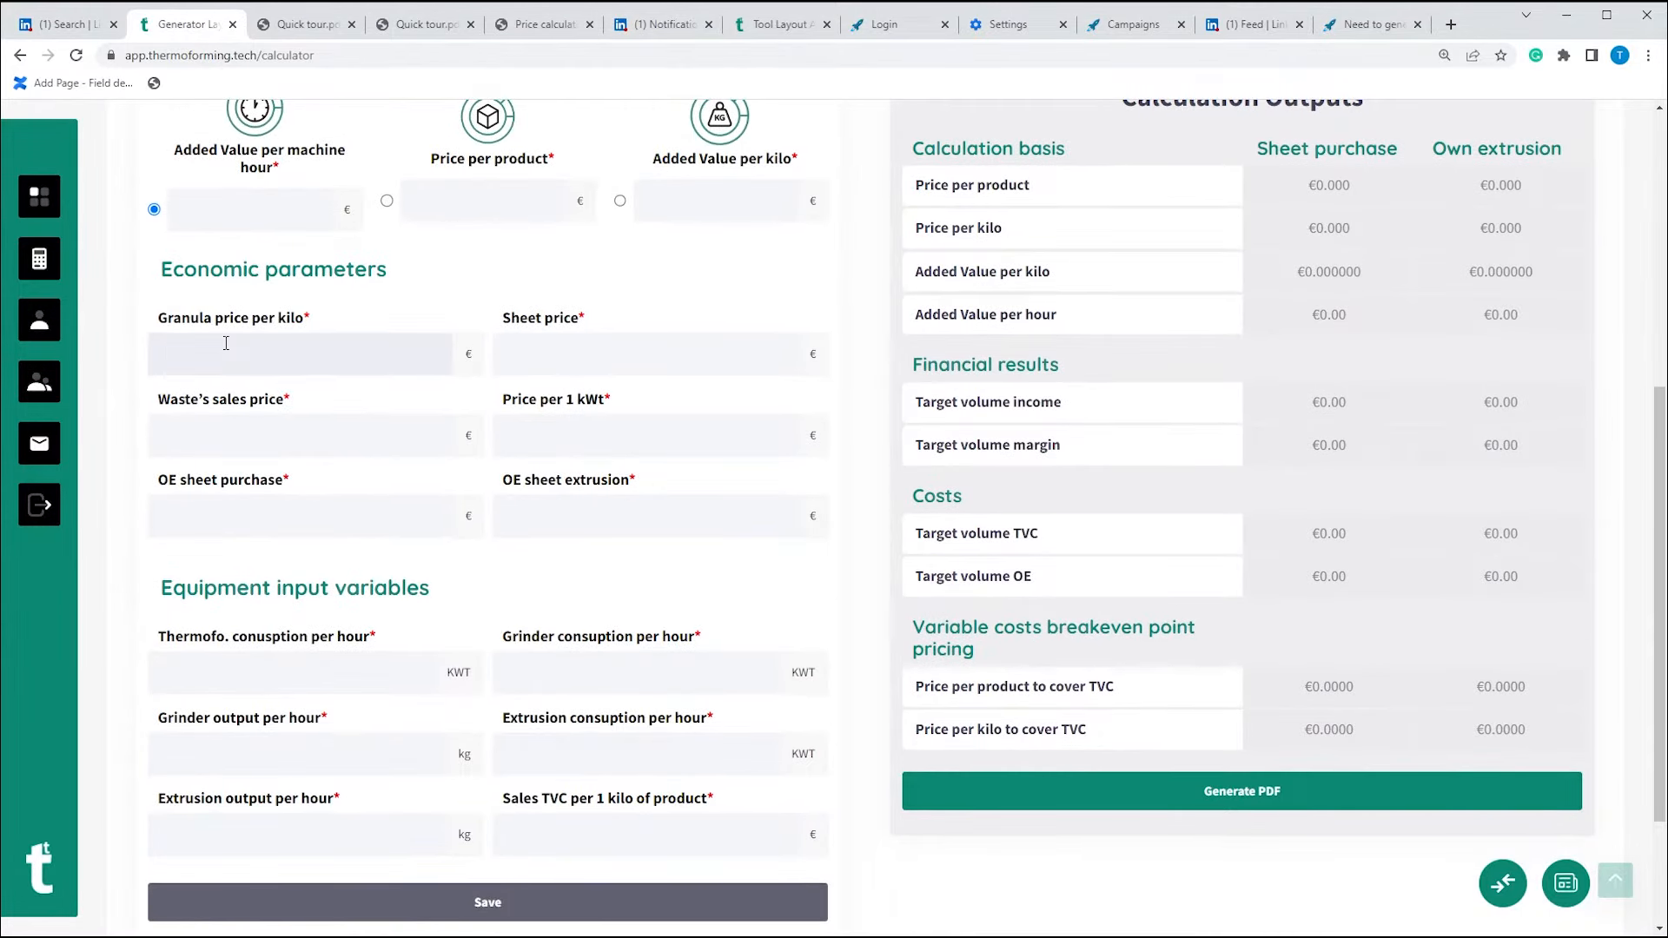
type("1.5")
left_click(557, 345)
type("2")
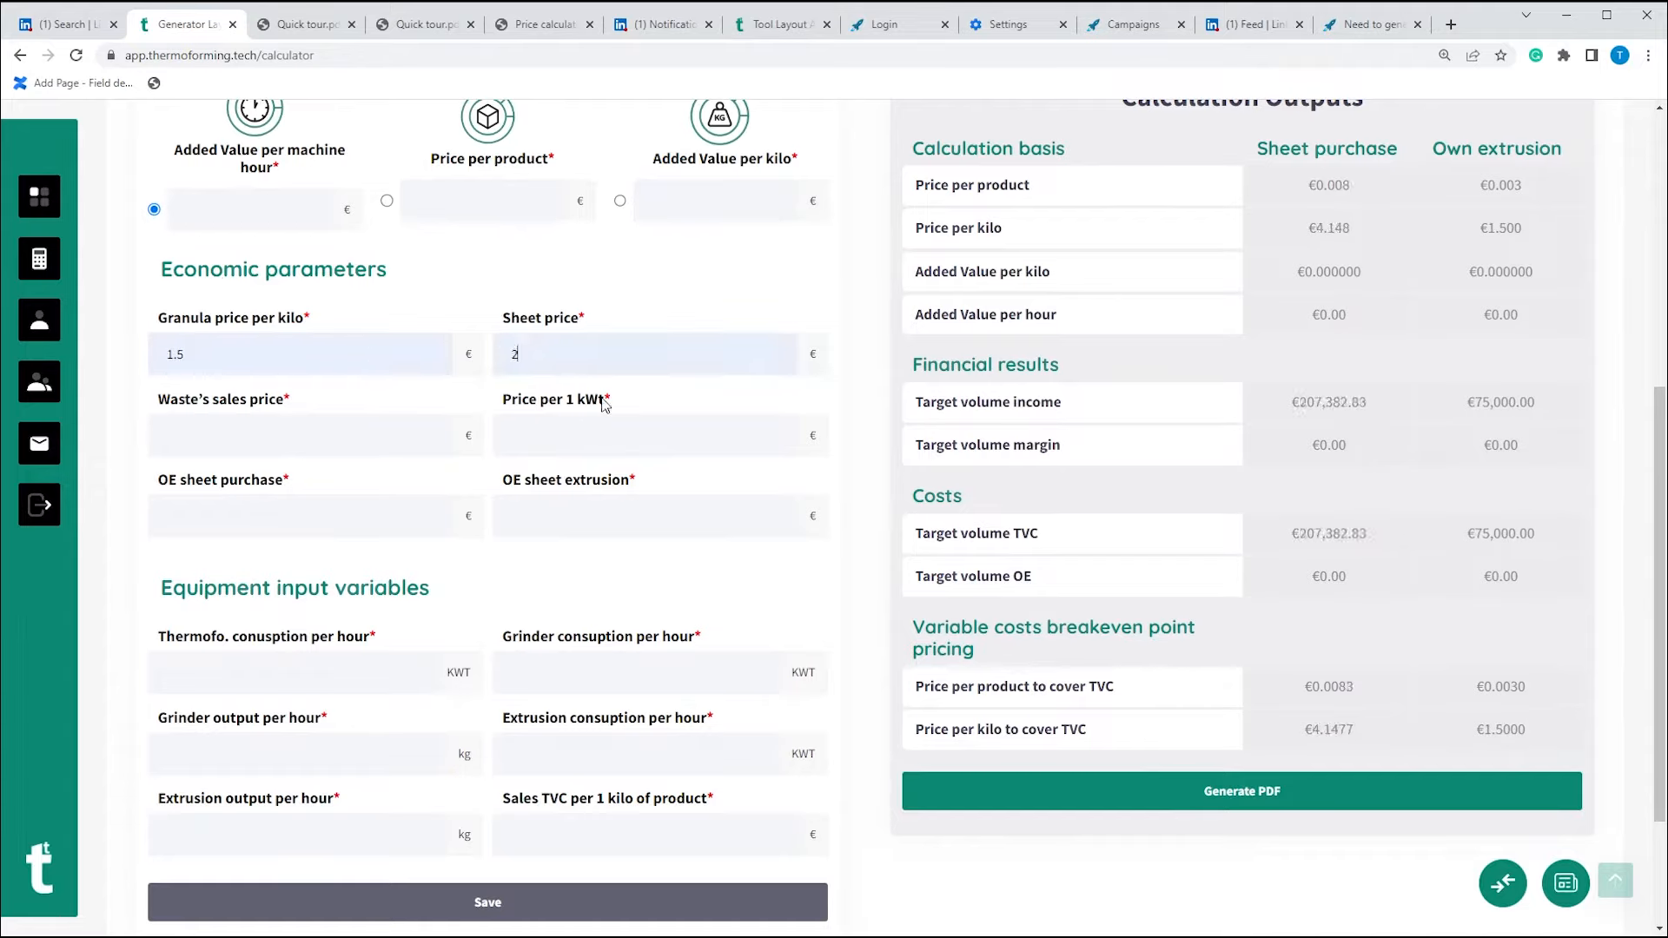
left_click(293, 432)
type("0.6")
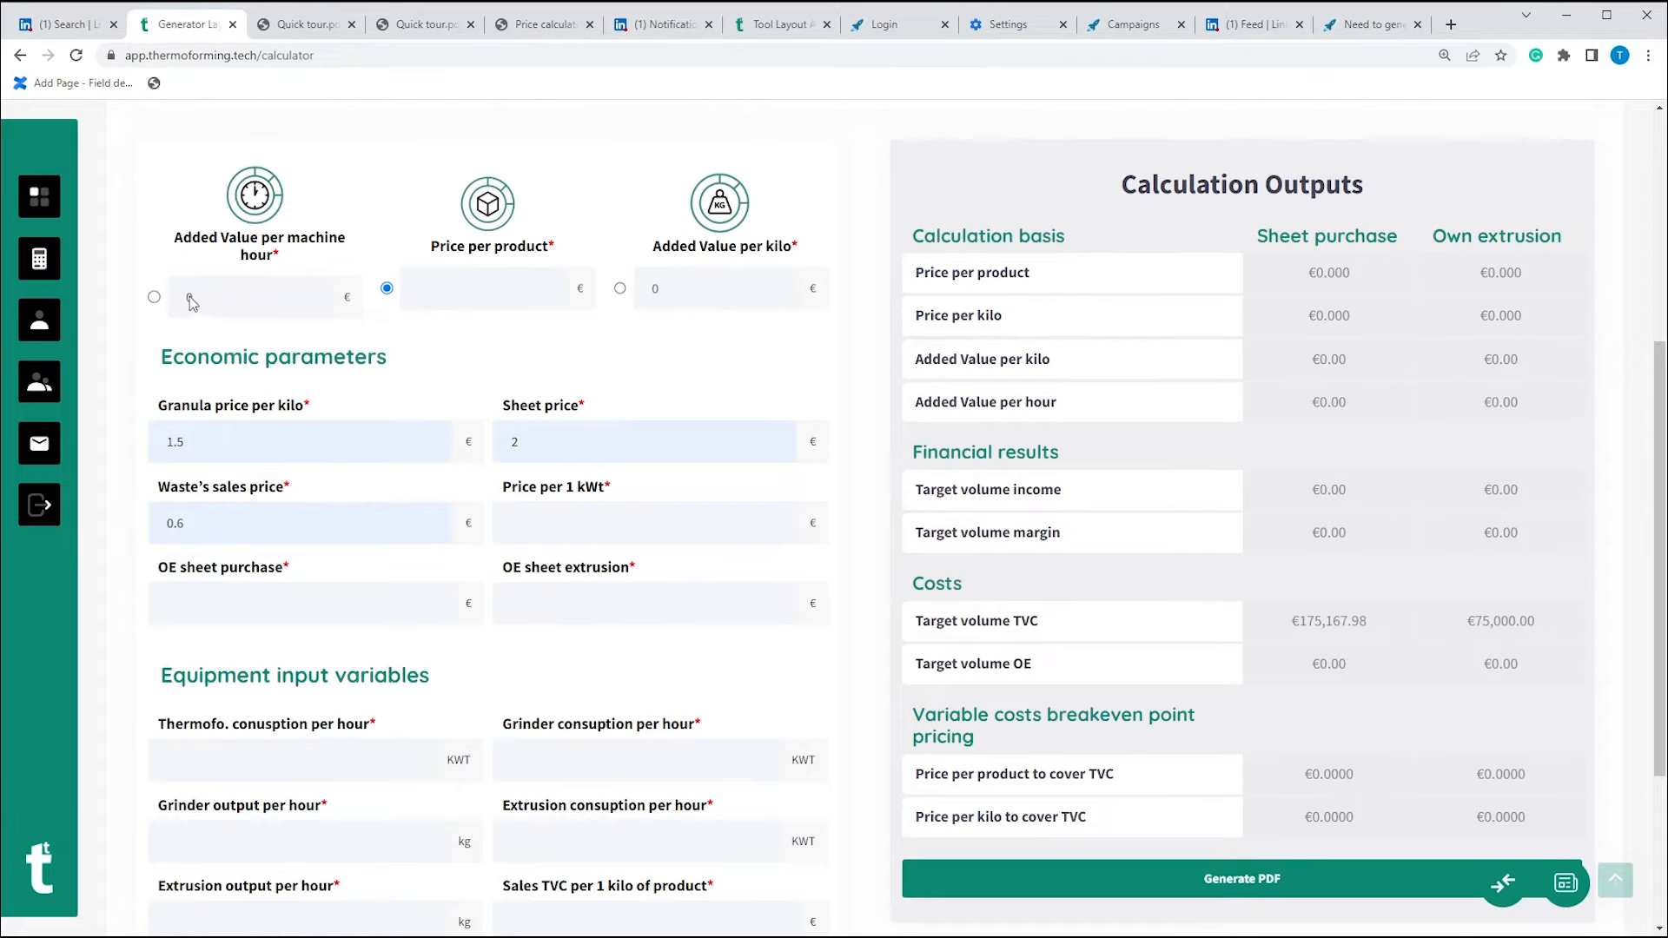
Try basing the calculation on a price per product of €0.007 and on an added value per kilo of €1
left_click(474, 300)
type("0.0")
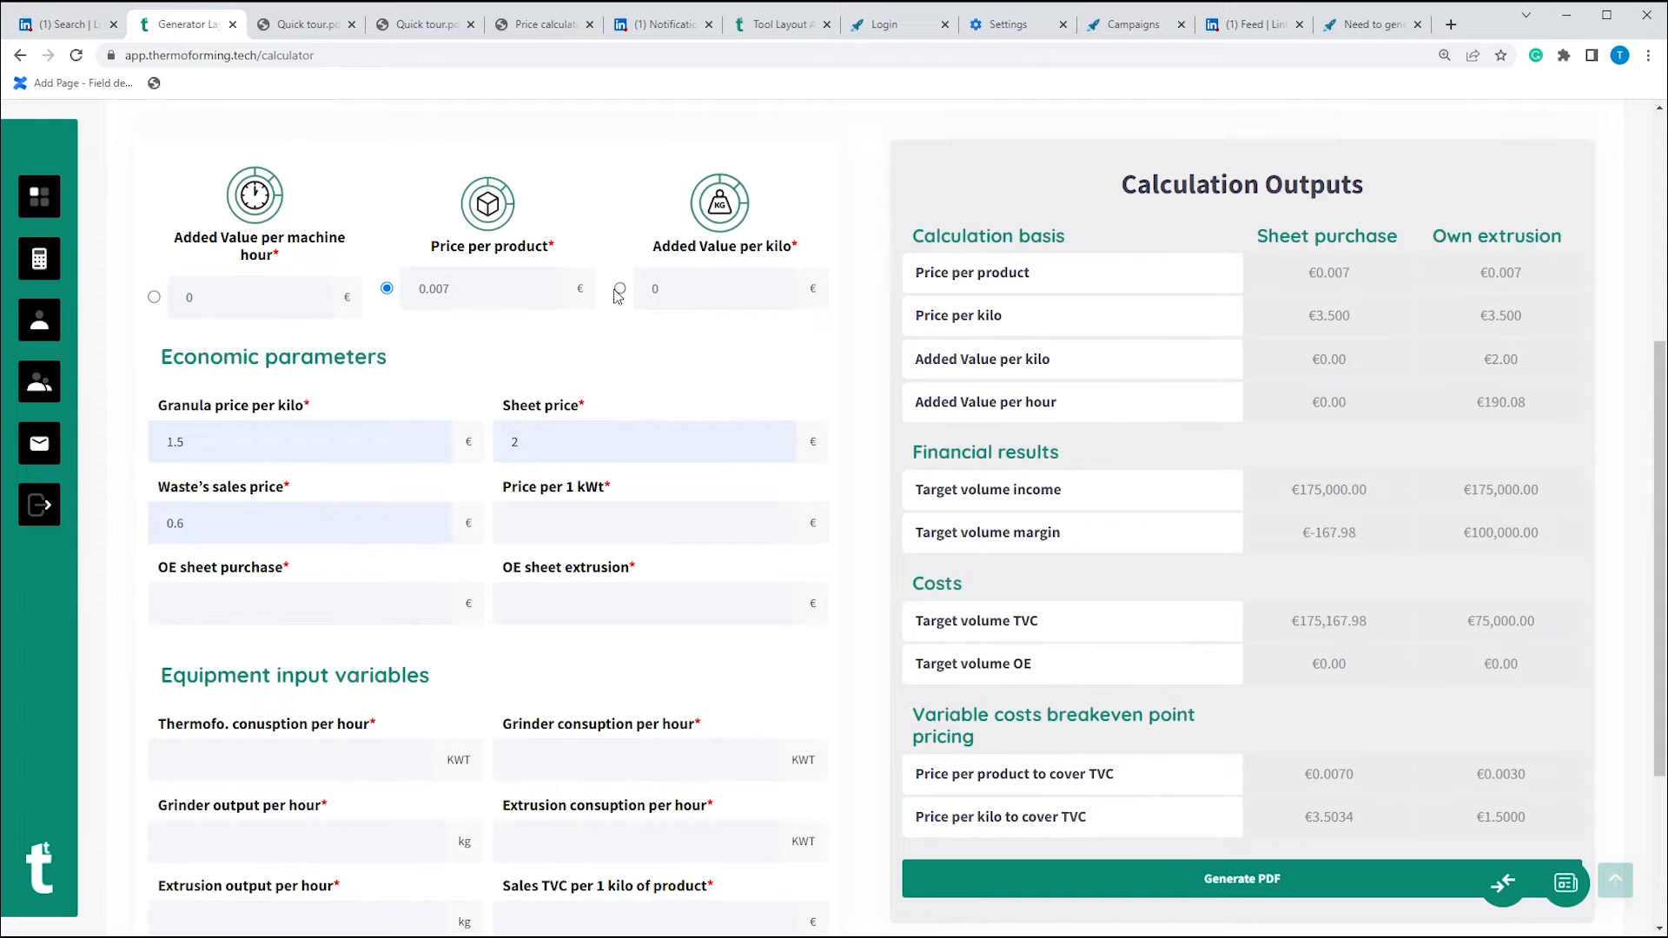
double_click(703, 284)
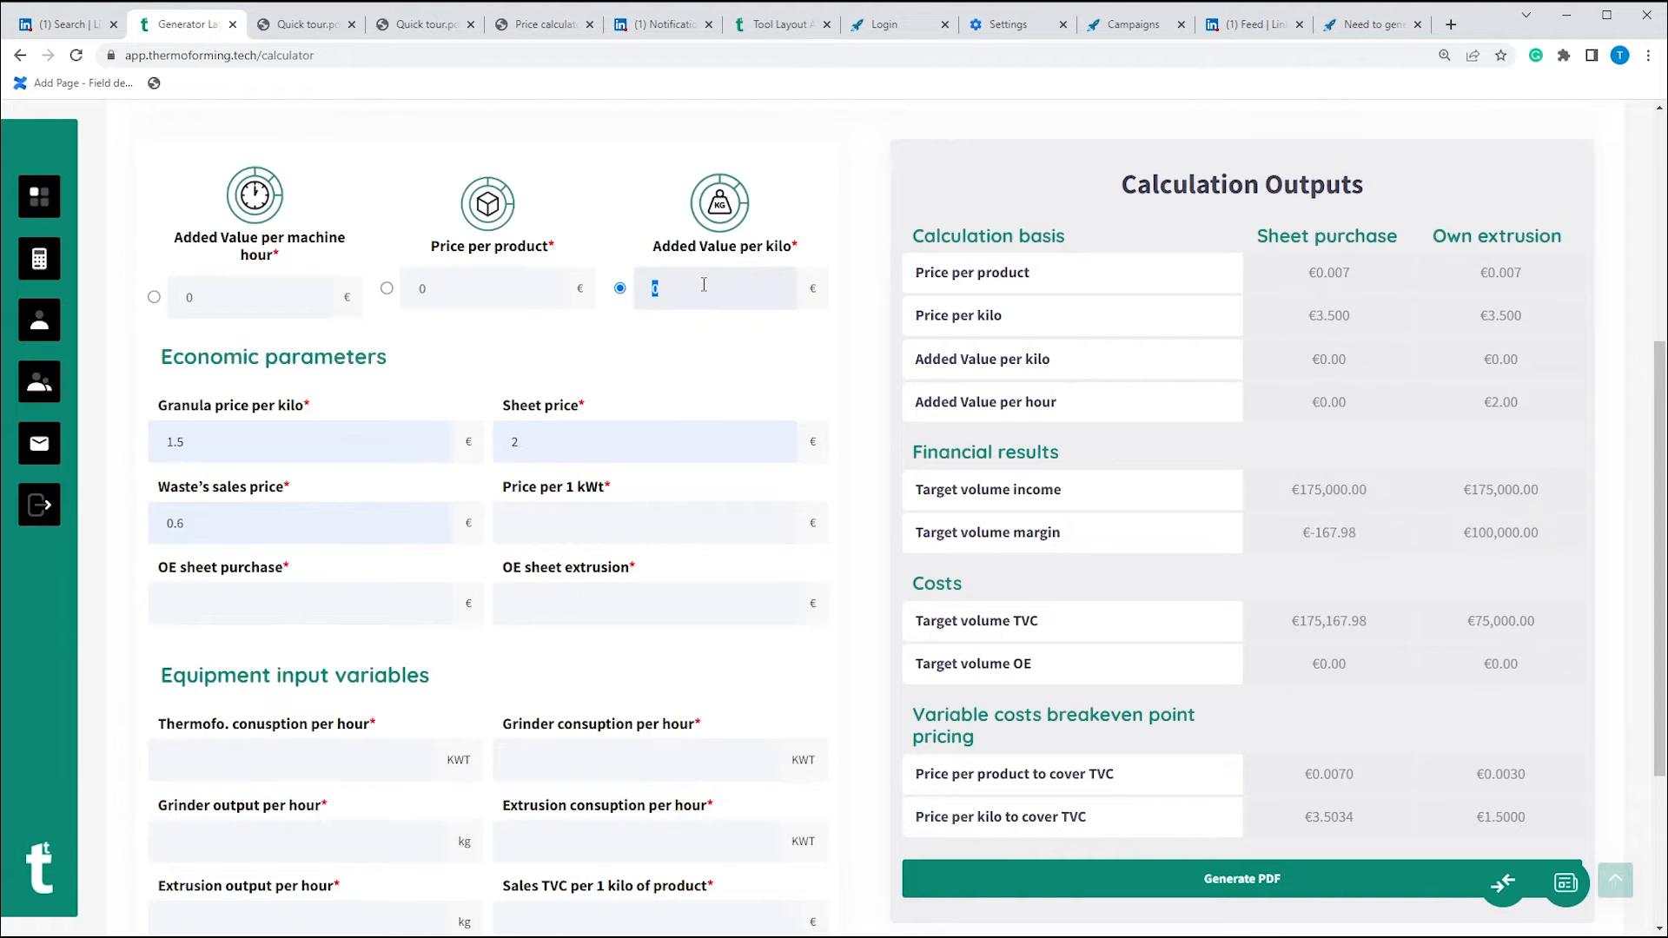
type("1")
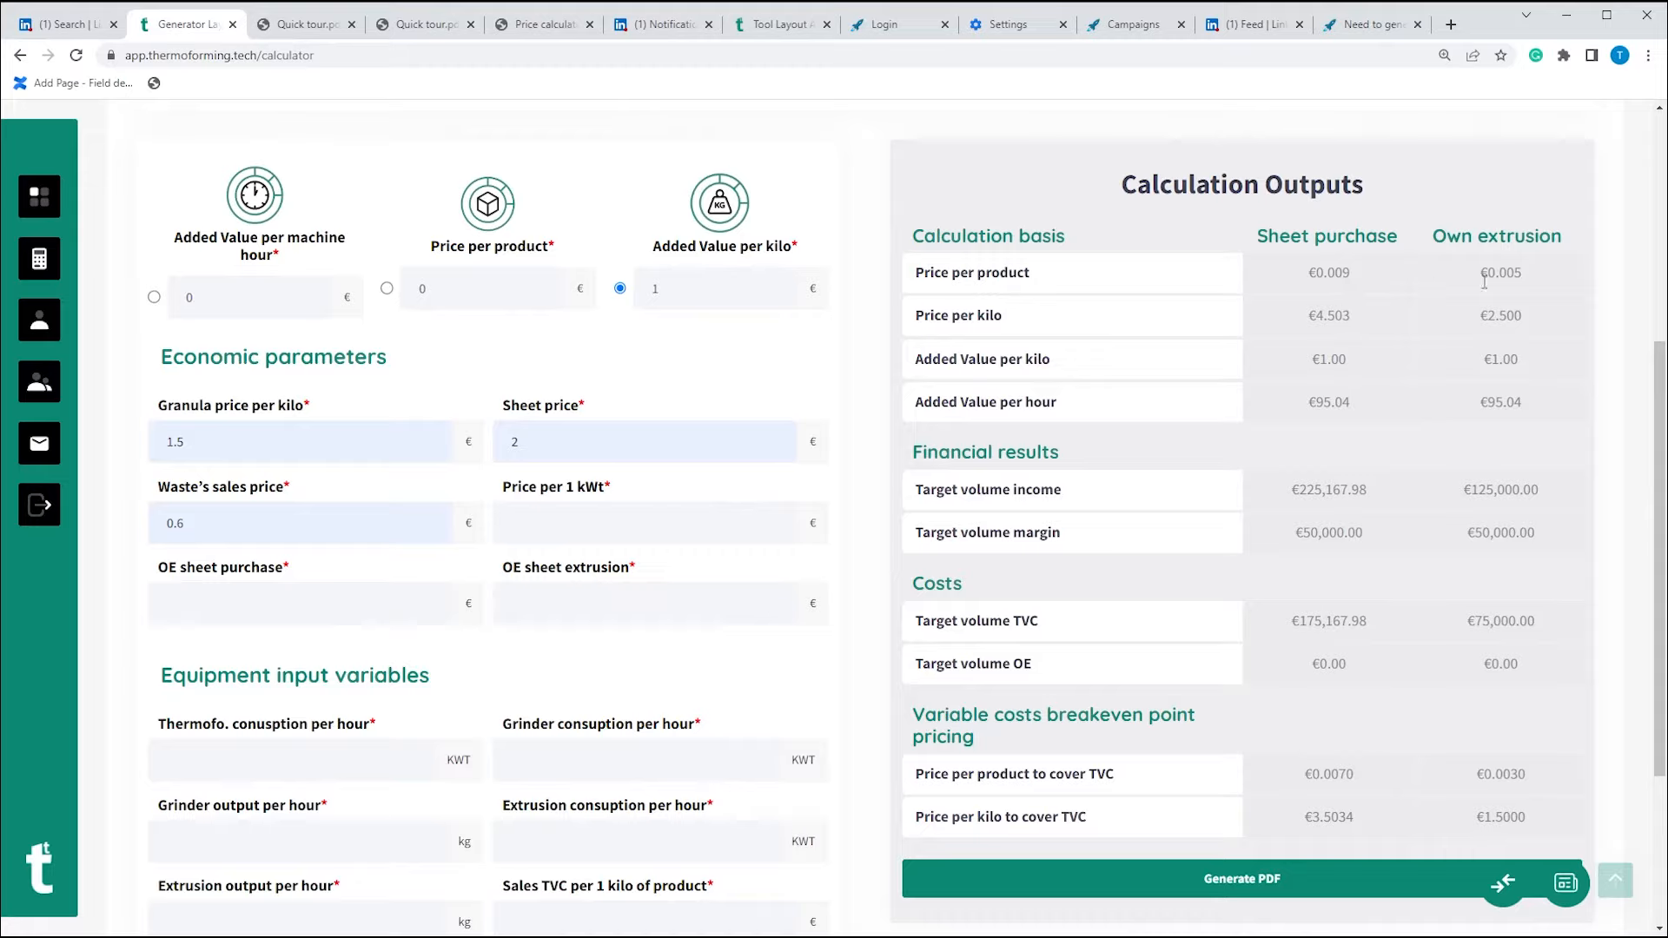
left_click(1277, 277)
left_click_drag(1285, 279, 1367, 269)
Base the calculation on an added value per machine hour of €150
left_click(153, 304)
left_click(154, 298)
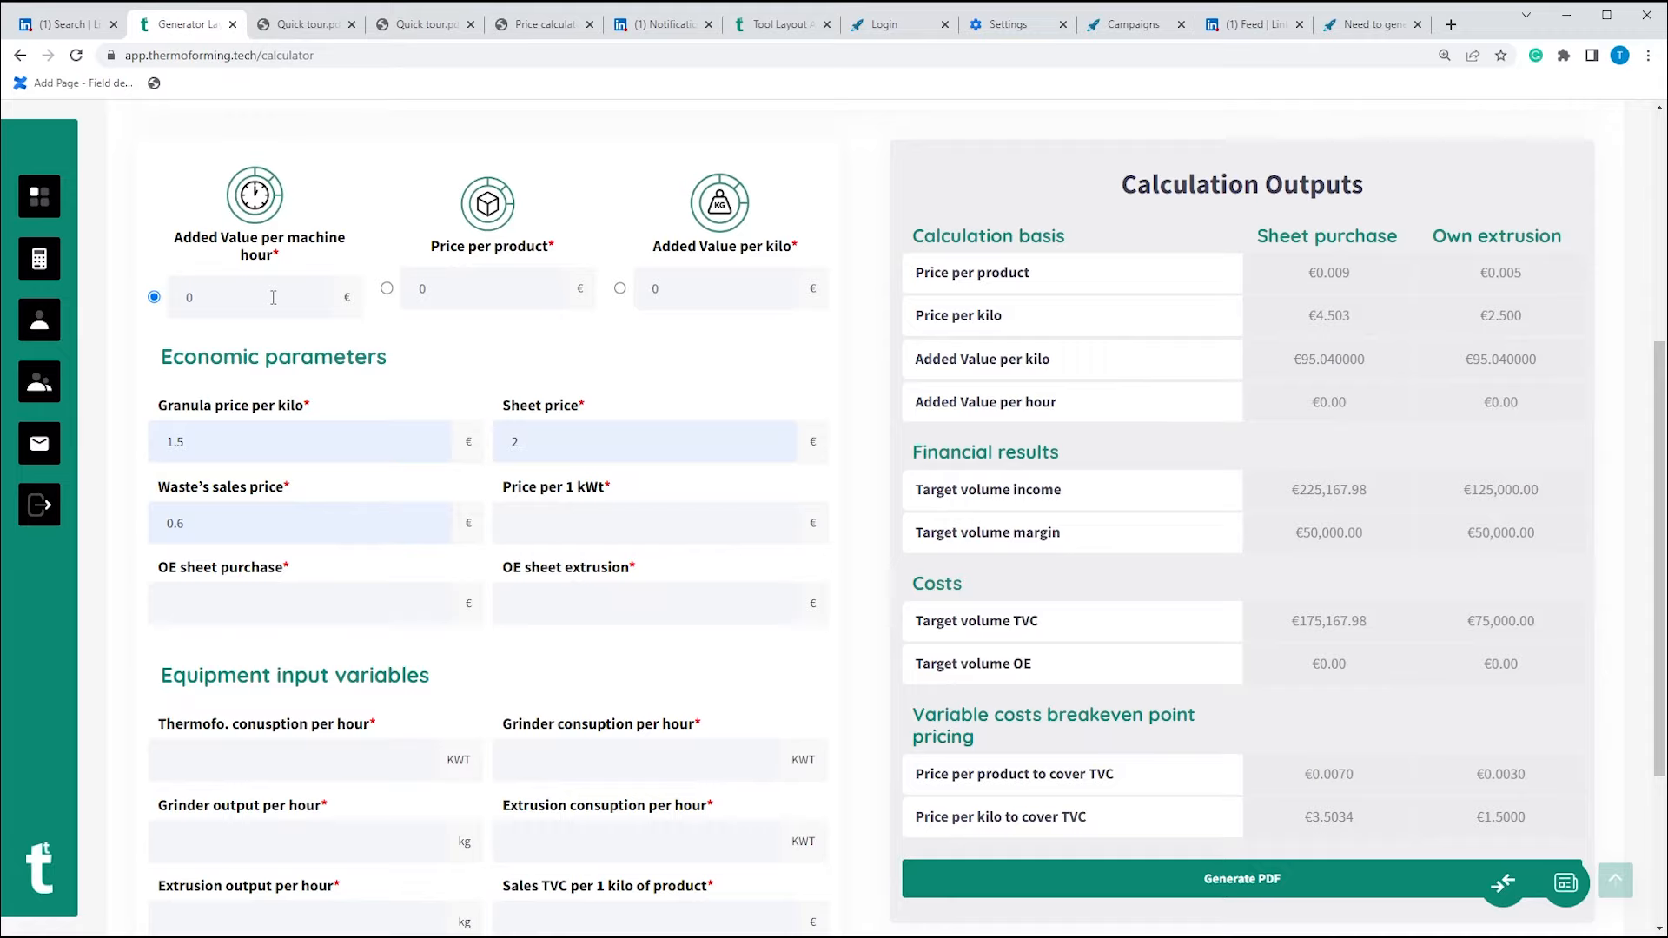
double_click(272, 297)
type("150")
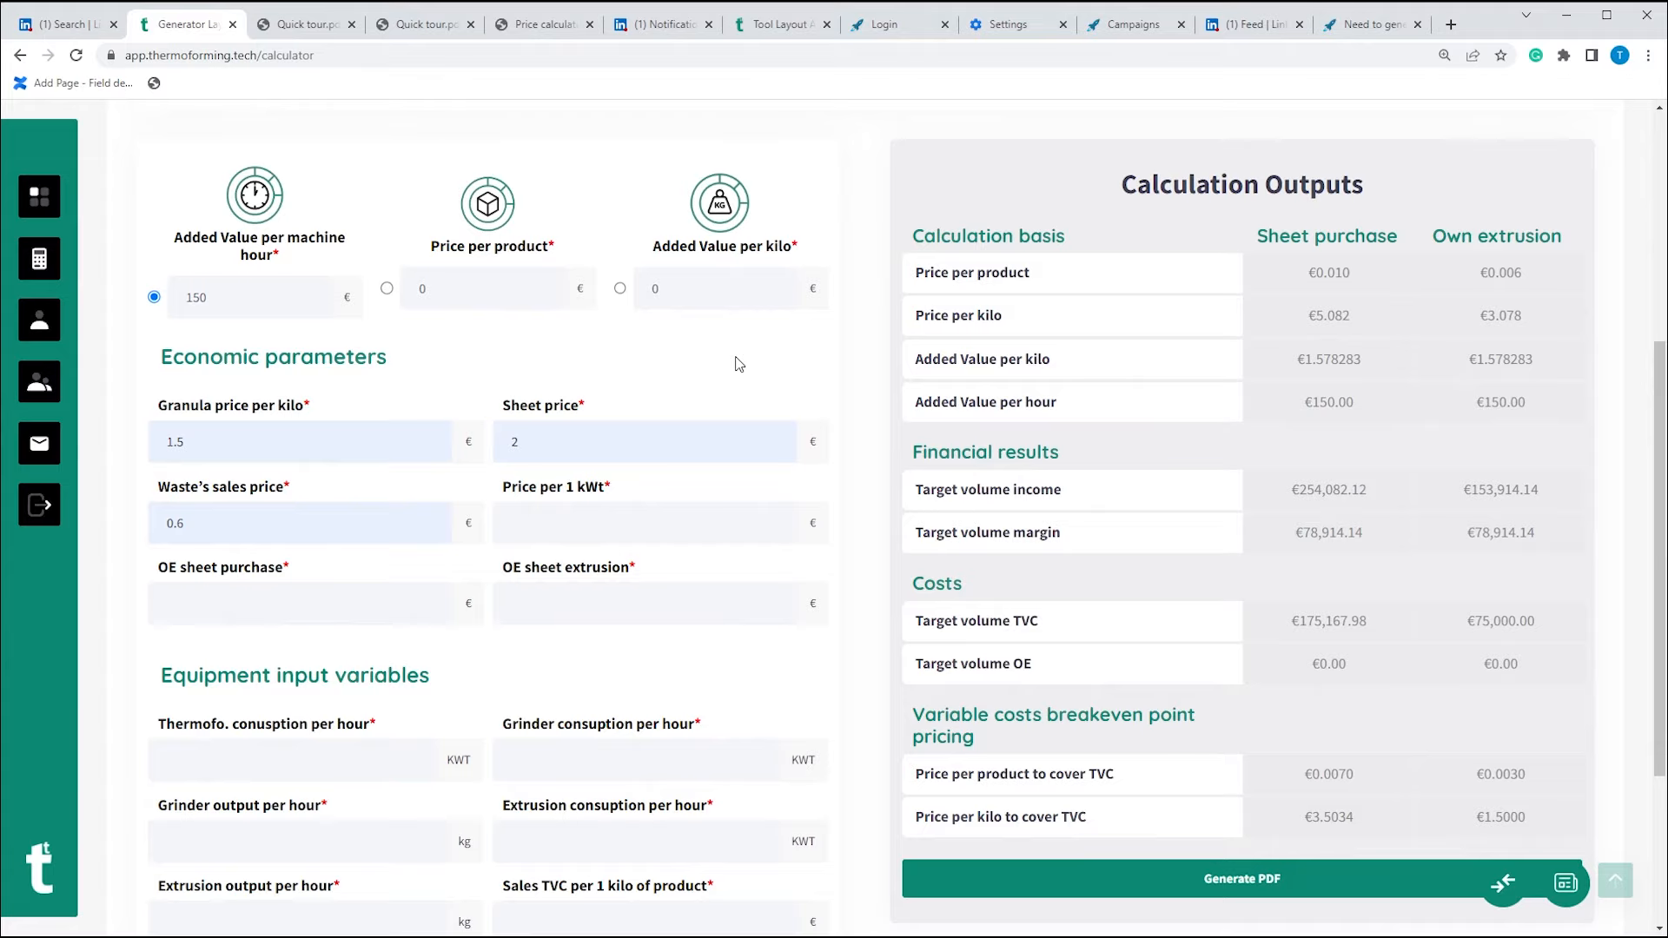
scroll(875, 471, "down", 1)
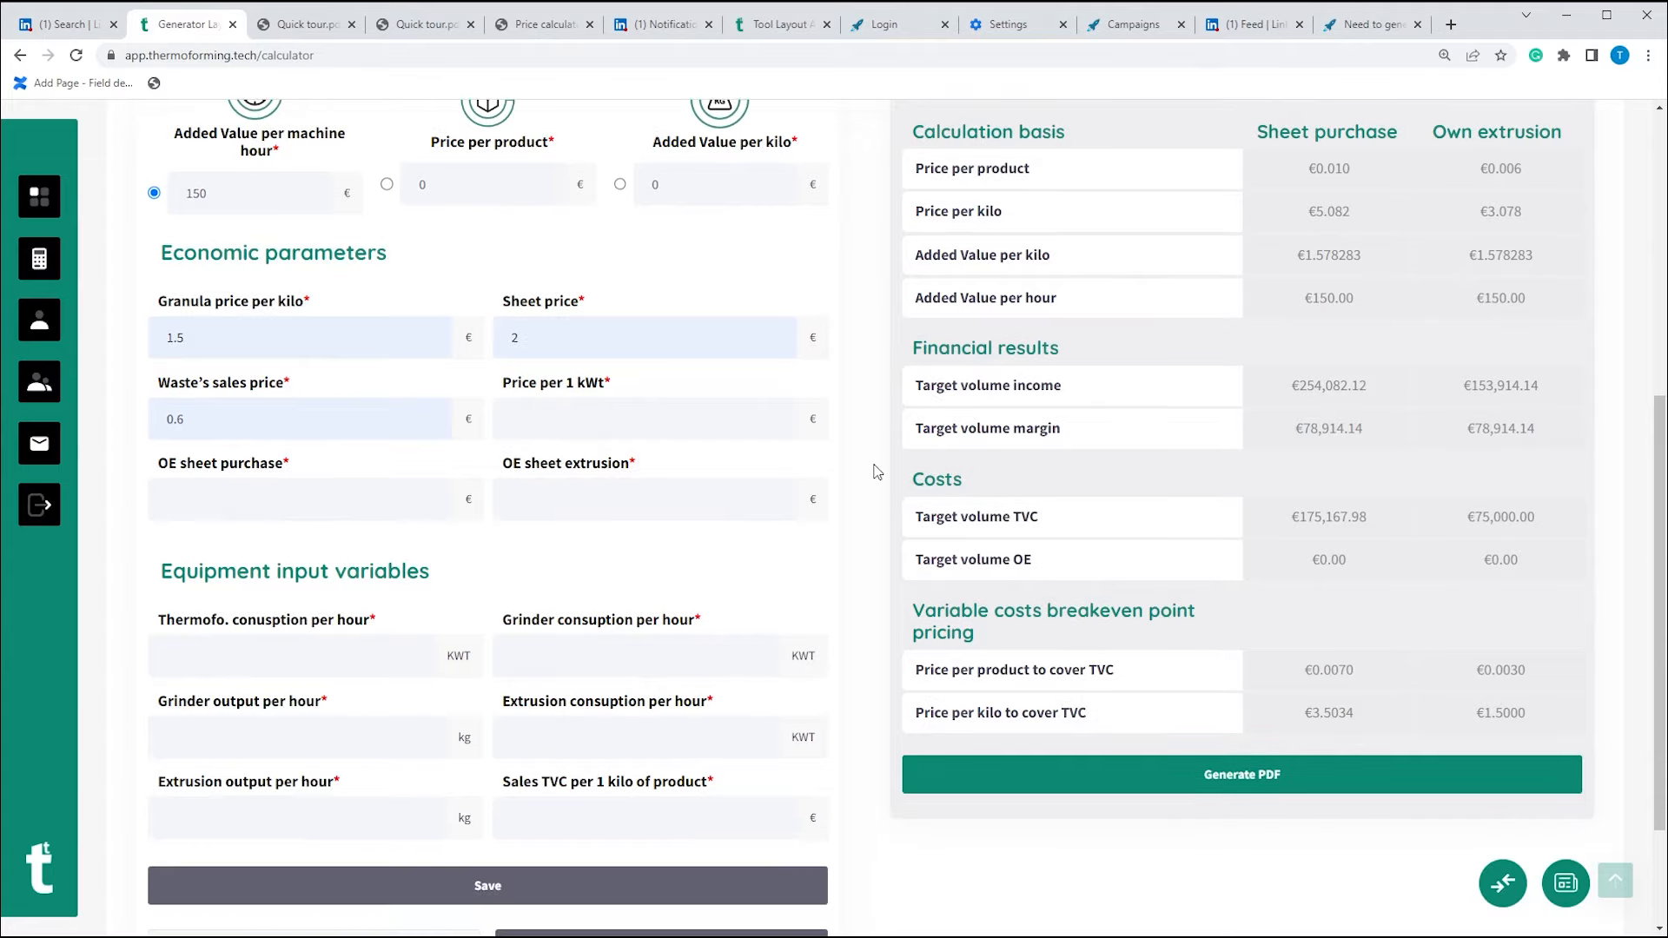